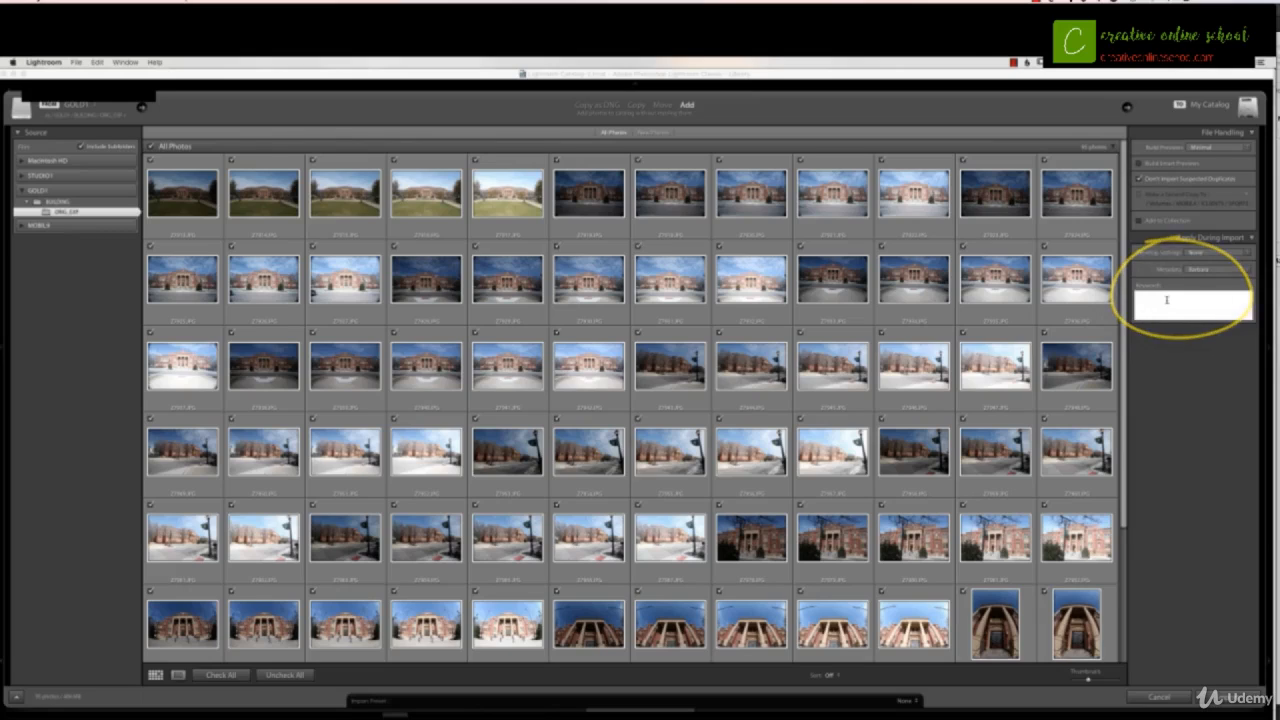
Enter the keyword Southfield for all photos in the import settings and import them into the catalog.
text(South)
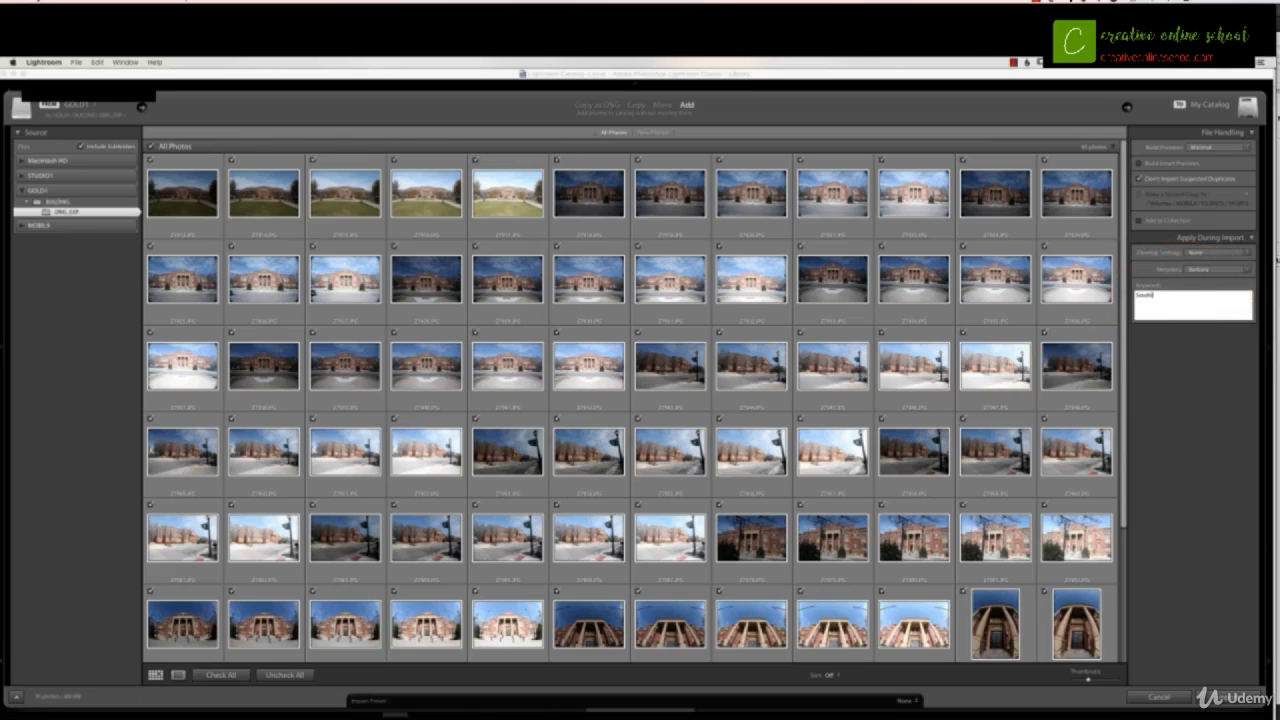
text(field)
key(super+a)
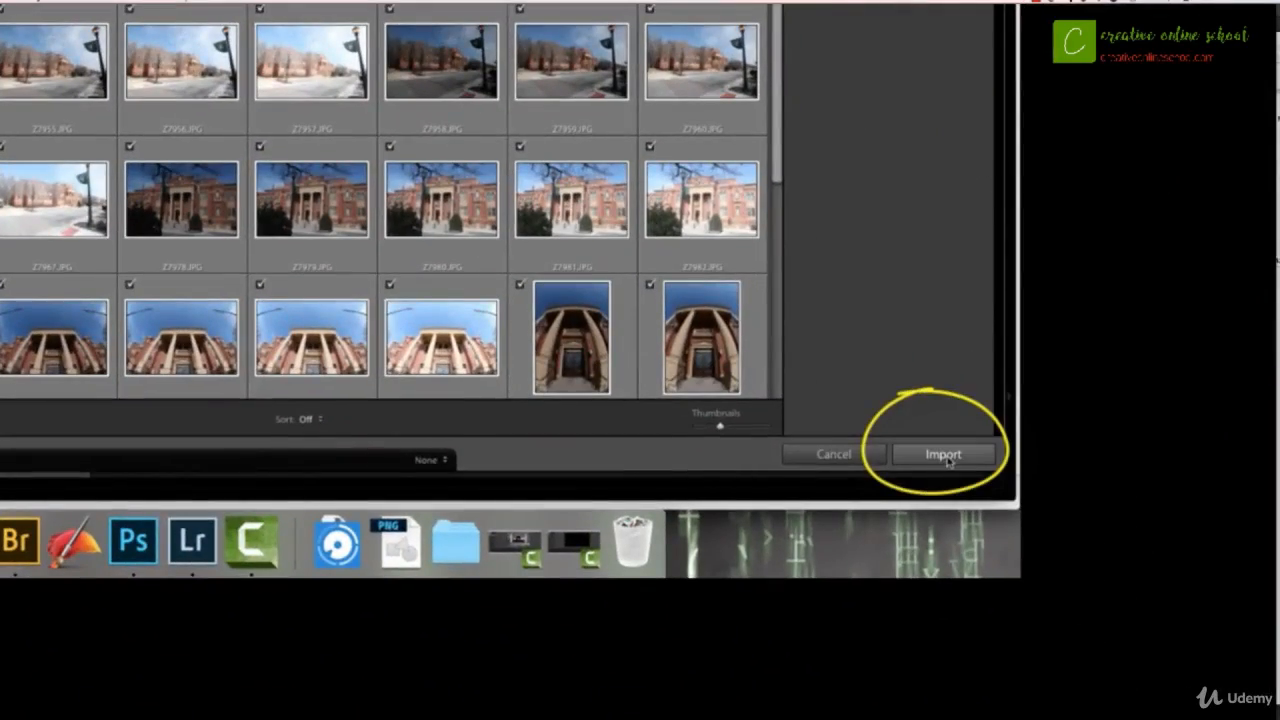
click(943, 455)
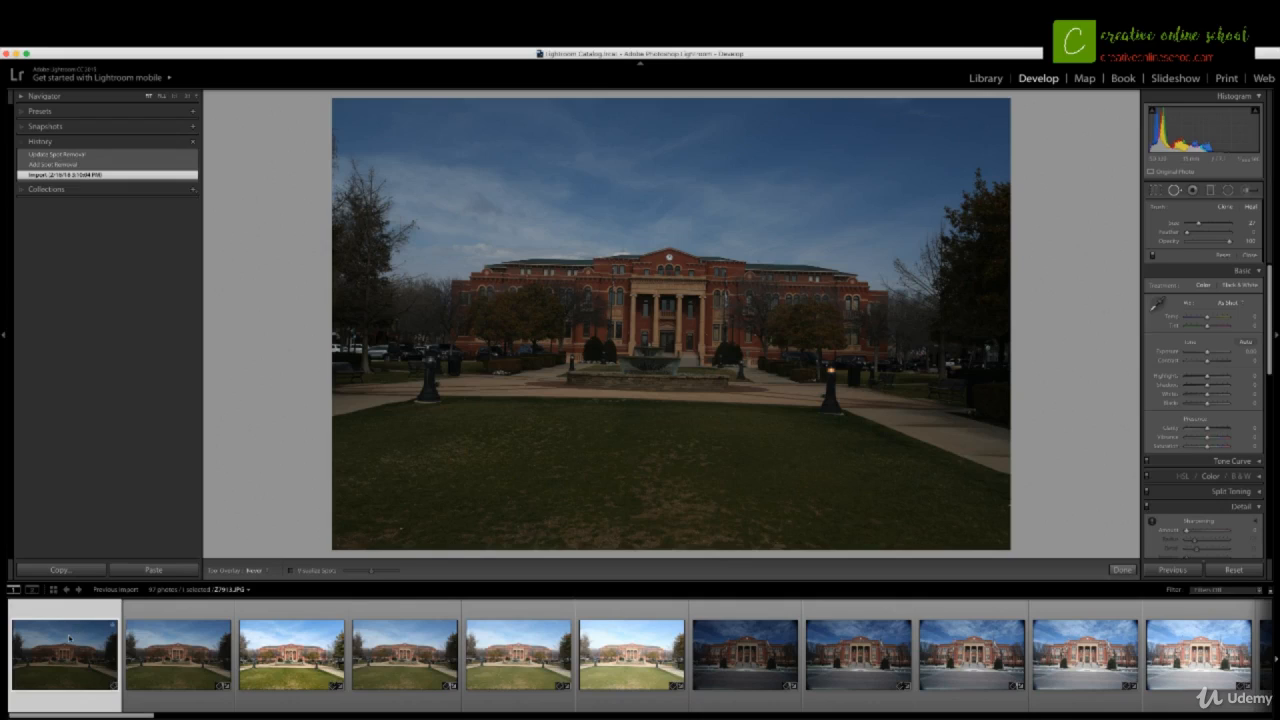
Select all imported photos for synced editing and enlarge the Spot Removal brush to size 40 over the zoomed-in sky.
key(super+a)
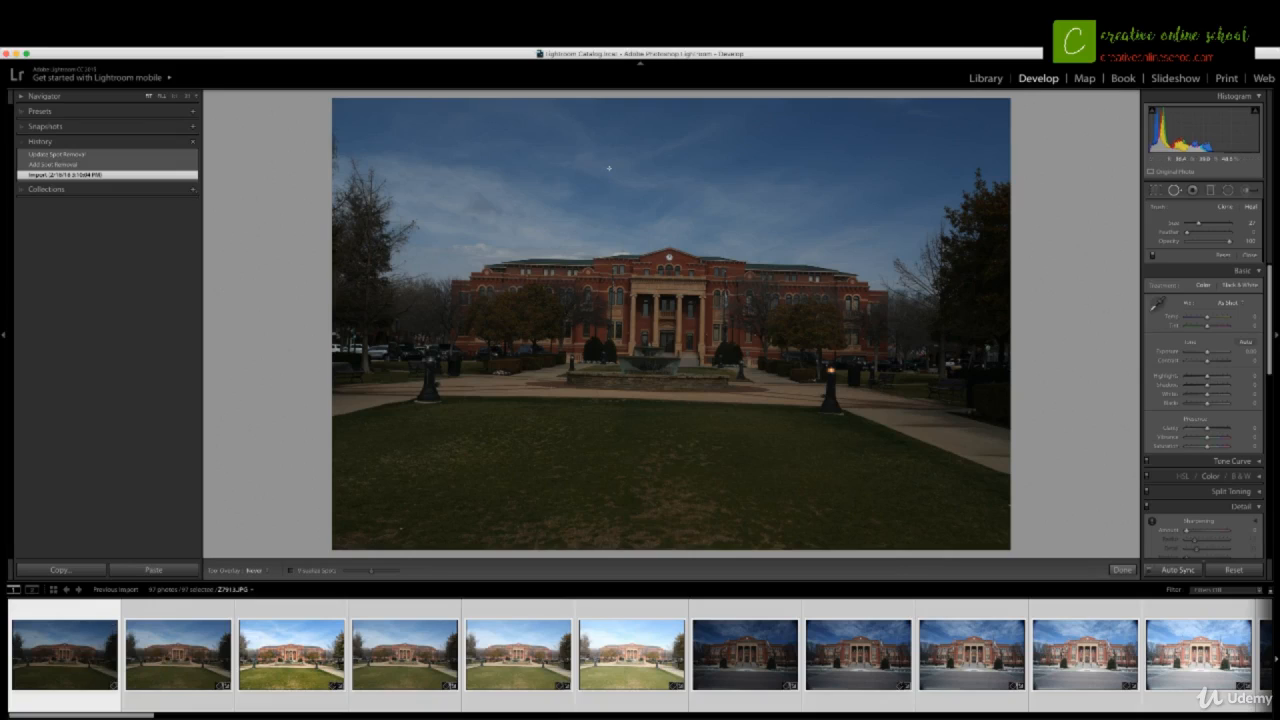
key(z)
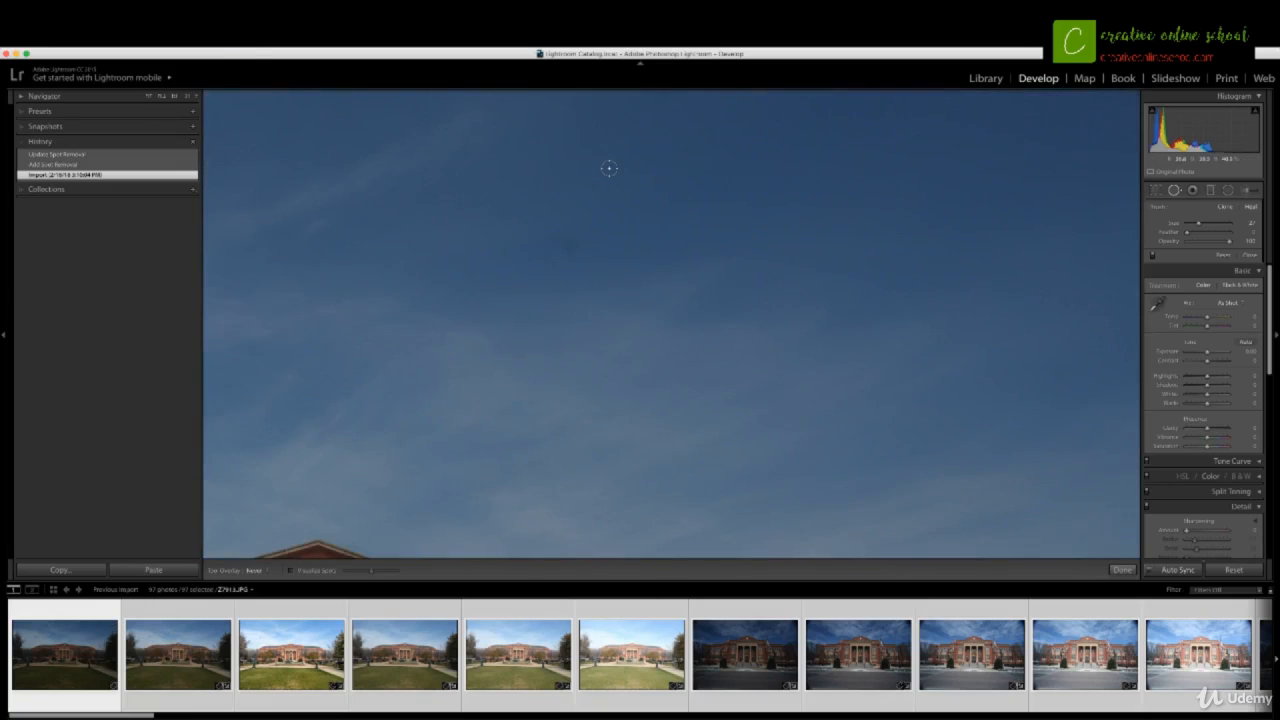
key(bracketright)
key(bracketright)
key(bracketright)
key(bracketright)
key(bracketright)
key(bracketright)
click(1174, 191)
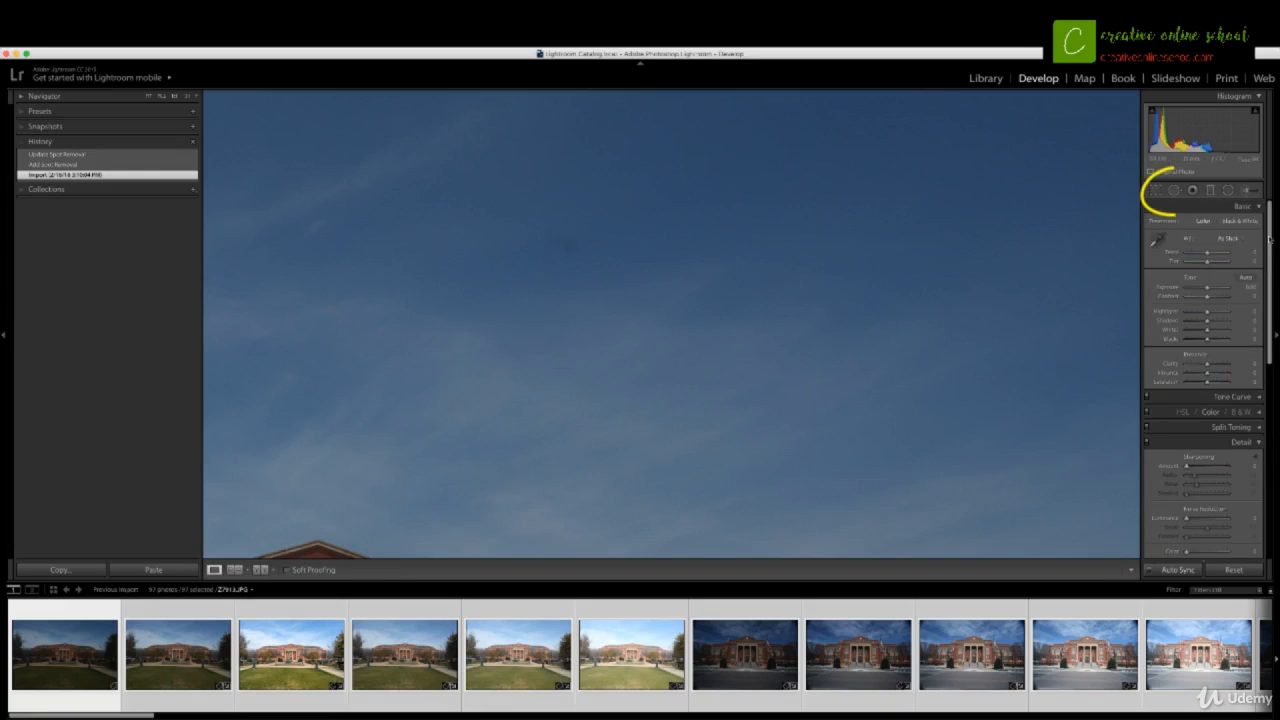
click(1174, 191)
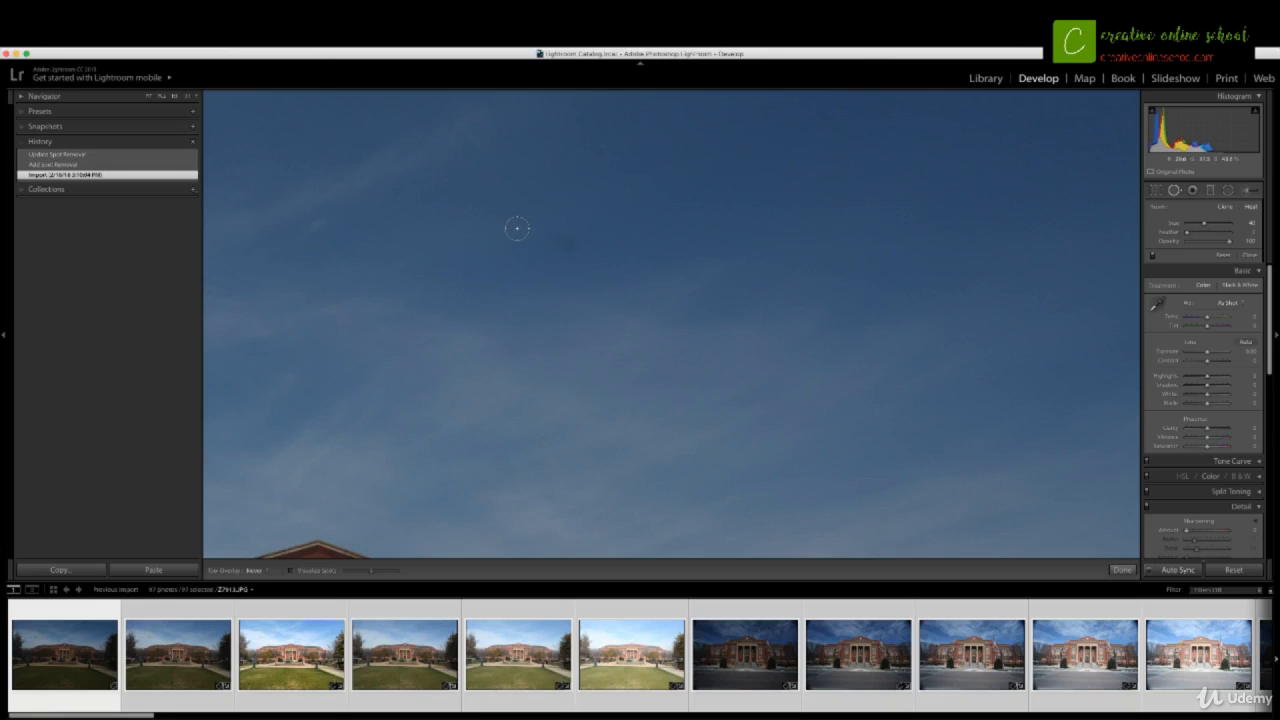
Heal the dark dust spot in the sky with a short stroke and move its sample source to clean sky nearby.
drag(537, 226, 575, 251)
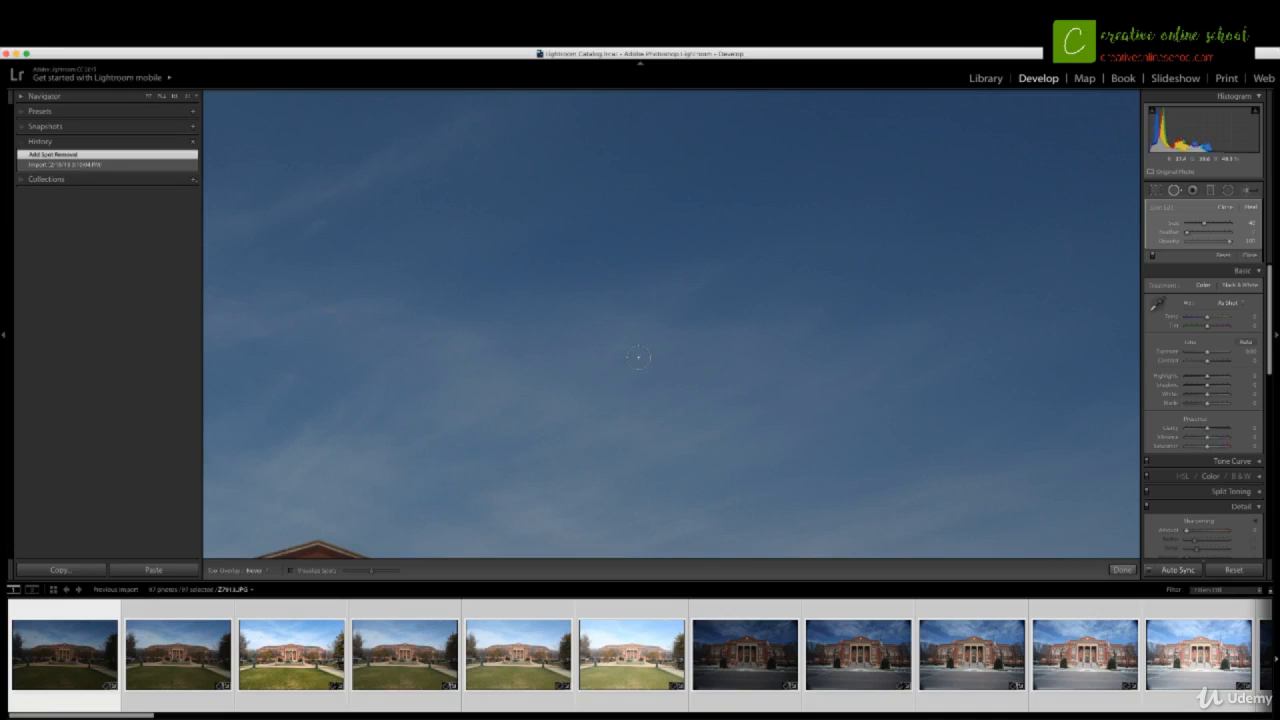
key(h)
drag(511, 262, 422, 233)
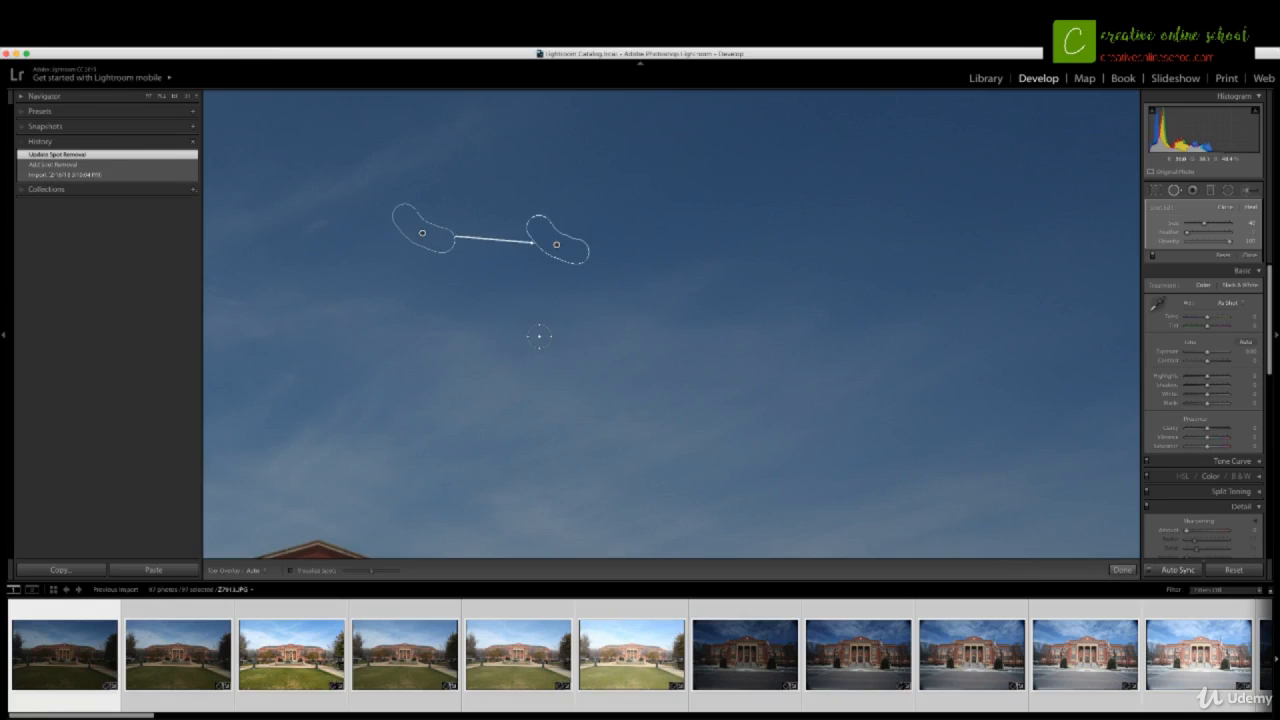
key(h)
click(148, 97)
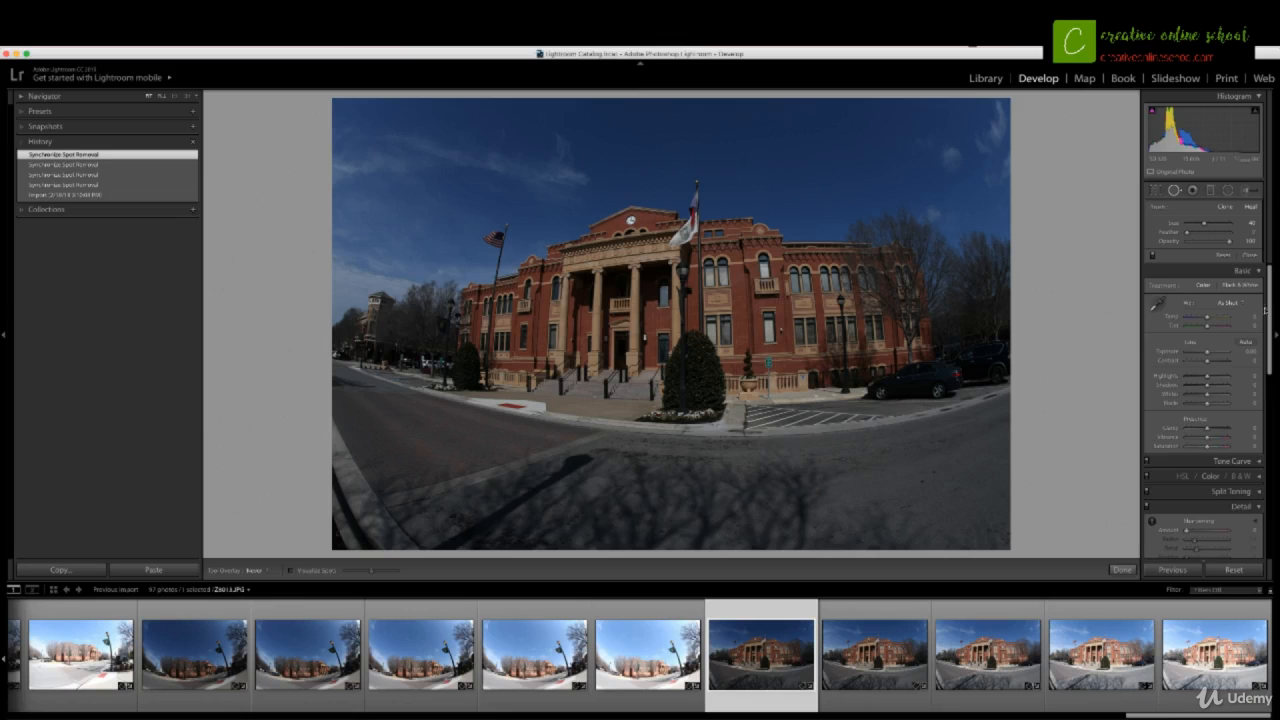
Turn on Remove Chromatic Aberration and Enable Profile Corrections for the dark corner-view photo of the building.
drag(1265, 311, 1275, 388)
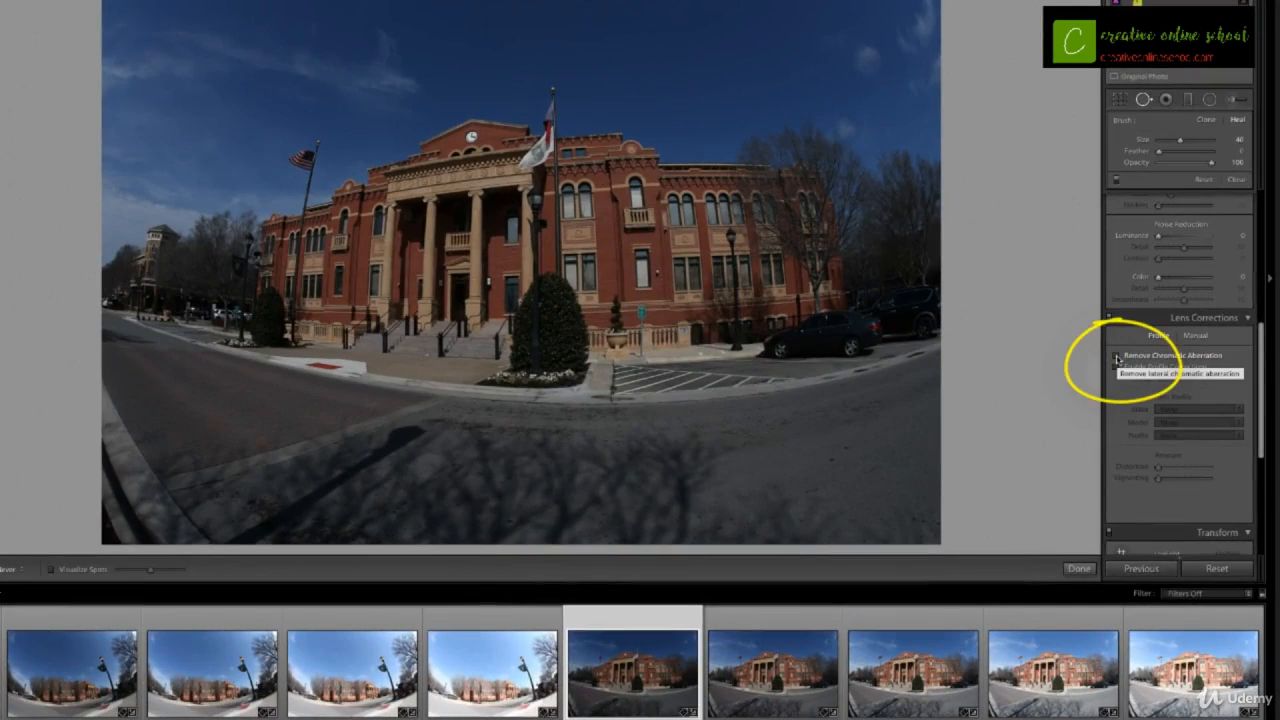
click(1117, 357)
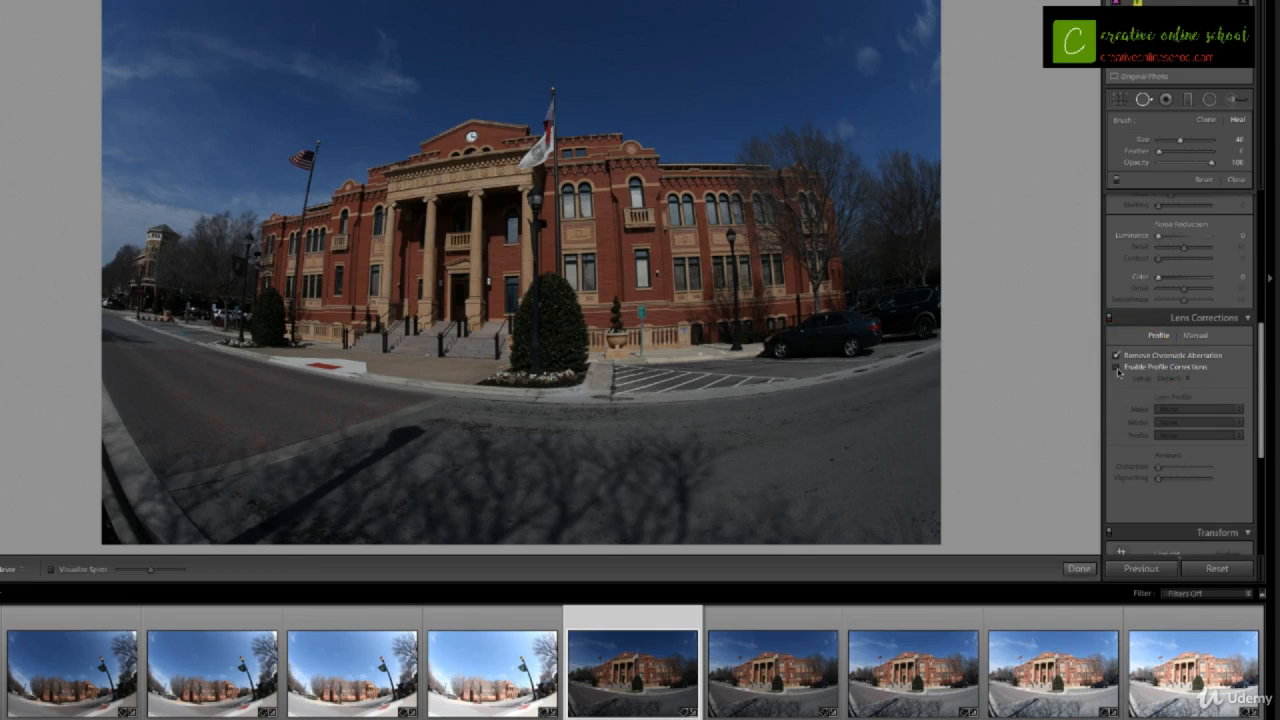
click(1117, 367)
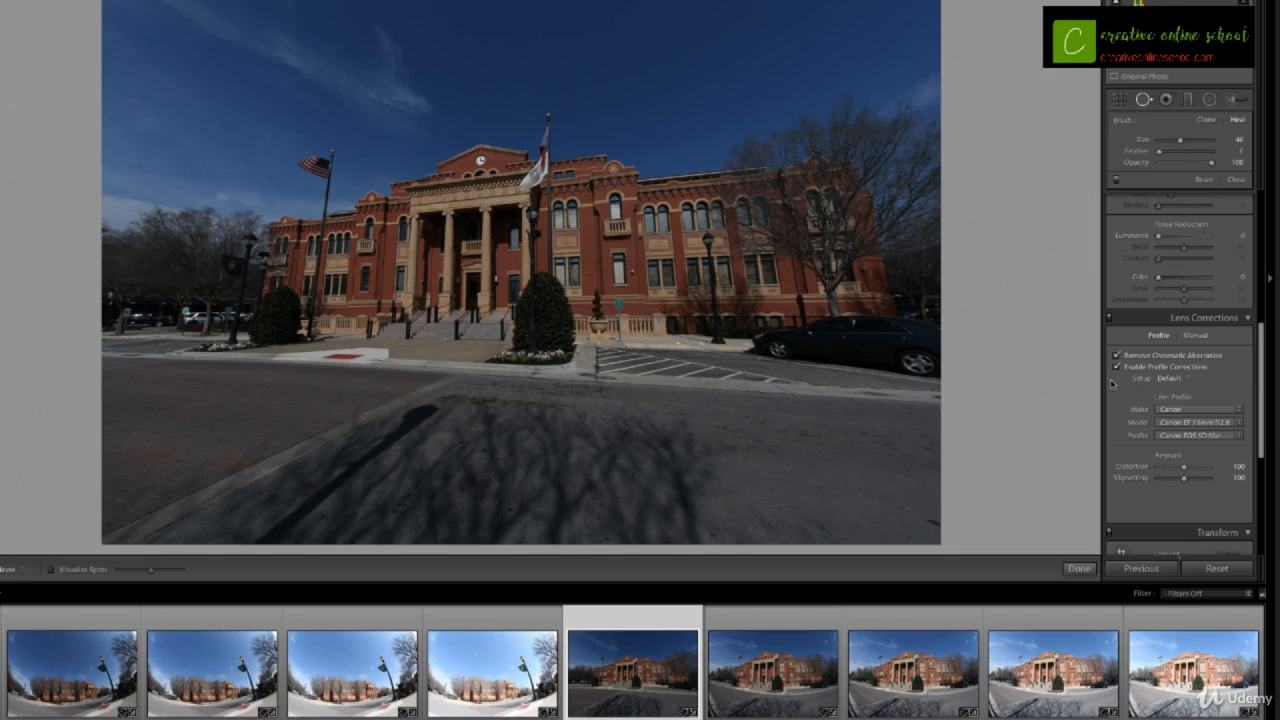
Straighten the corner-view building by trying the Level Upright correction and applying Vertical.
drag(1259, 368, 1257, 447)
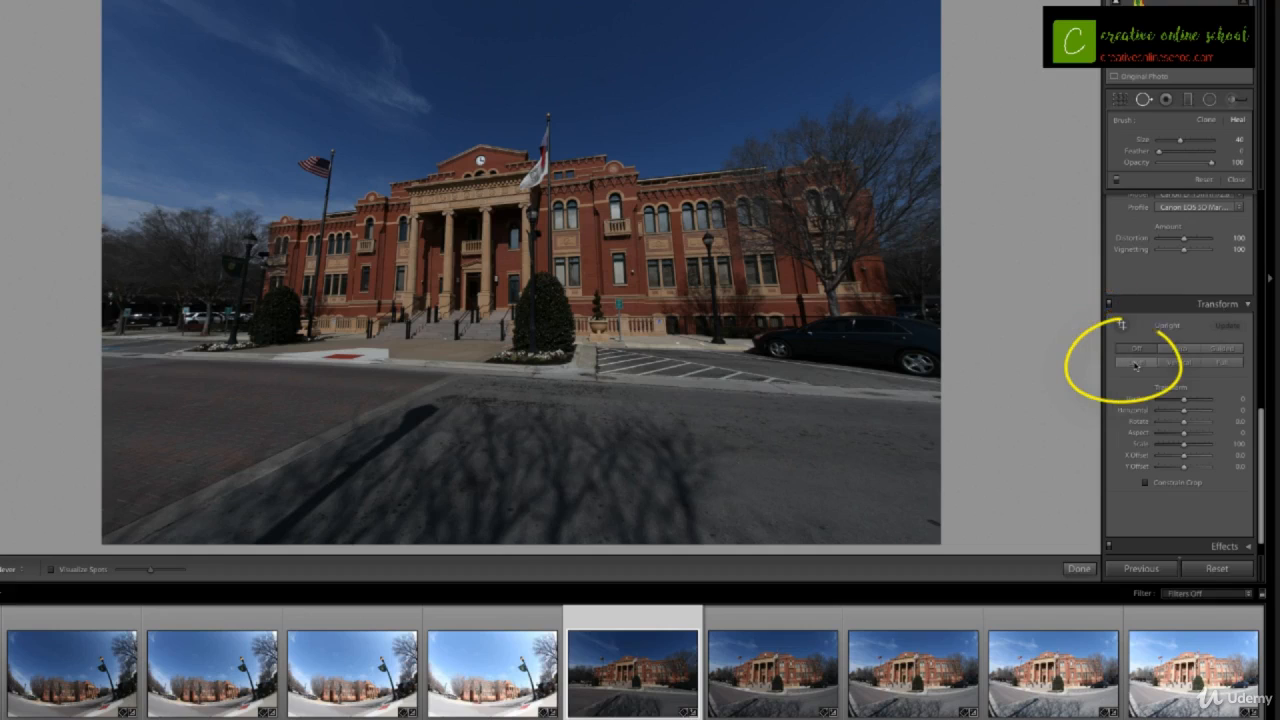
click(1133, 366)
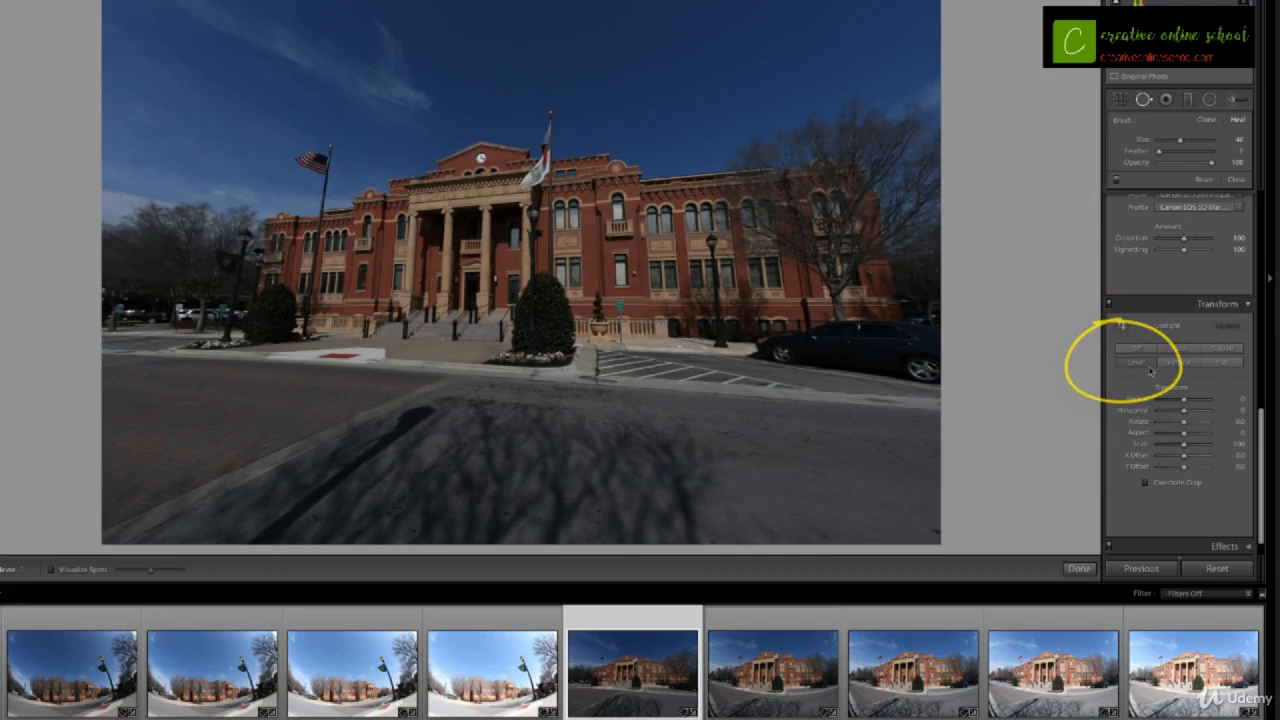
click(1180, 364)
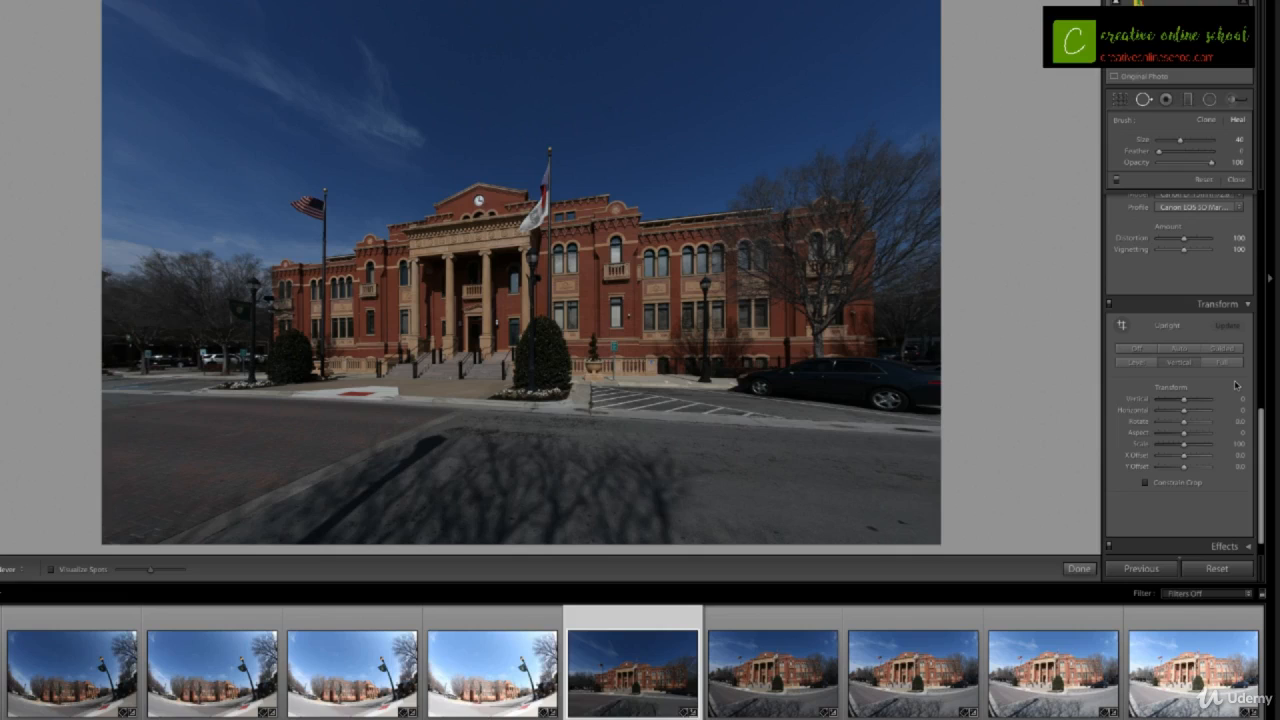
Reframe the corner-view building with Scale 110, a negative X Offset and Aspect +79.
drag(1184, 399, 1183, 460)
double_click(1185, 404)
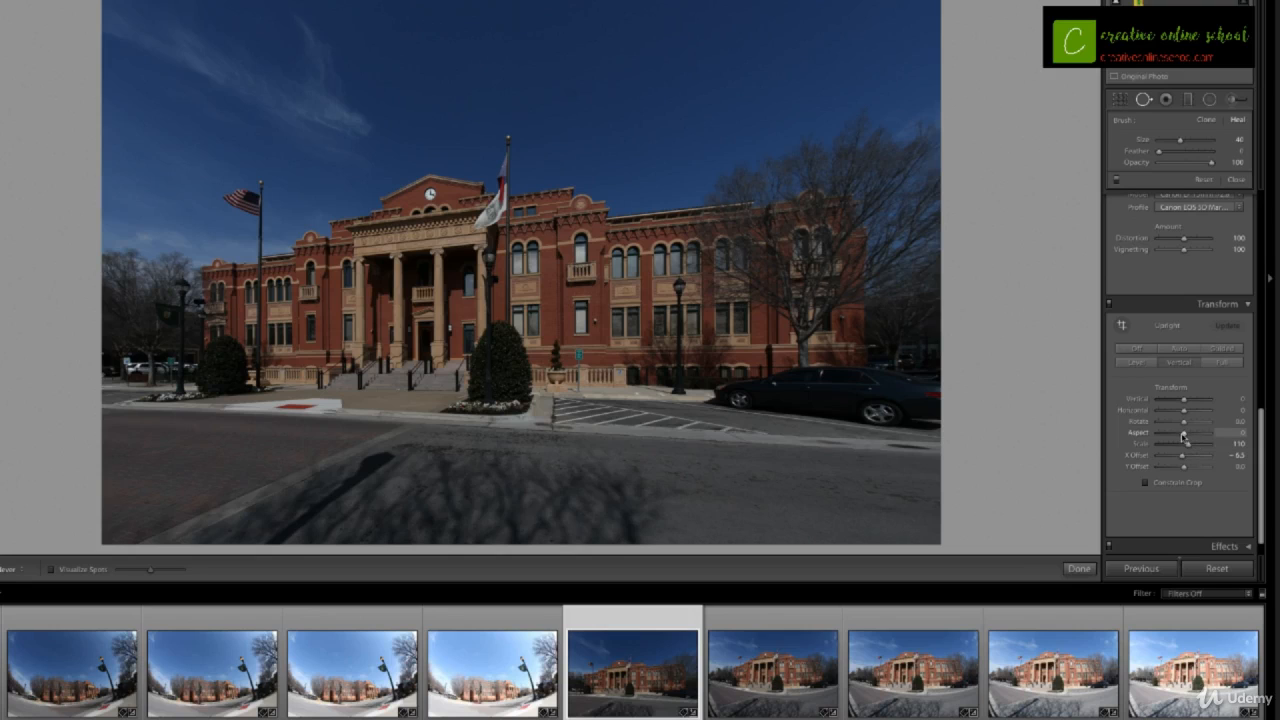
drag(1185, 437, 1204, 435)
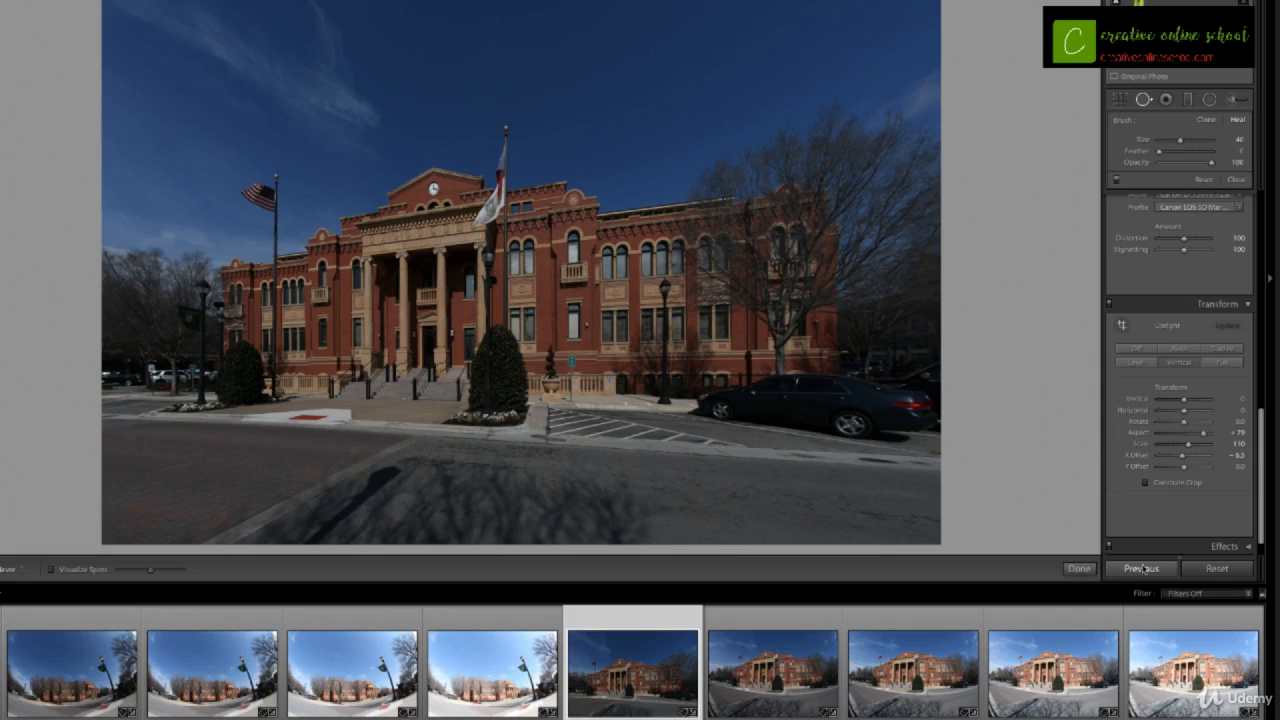
Synchronize all settings from the dark corner-view photo to its four brighter exposures and check the synced photos.
click(785, 648)
click(876, 652)
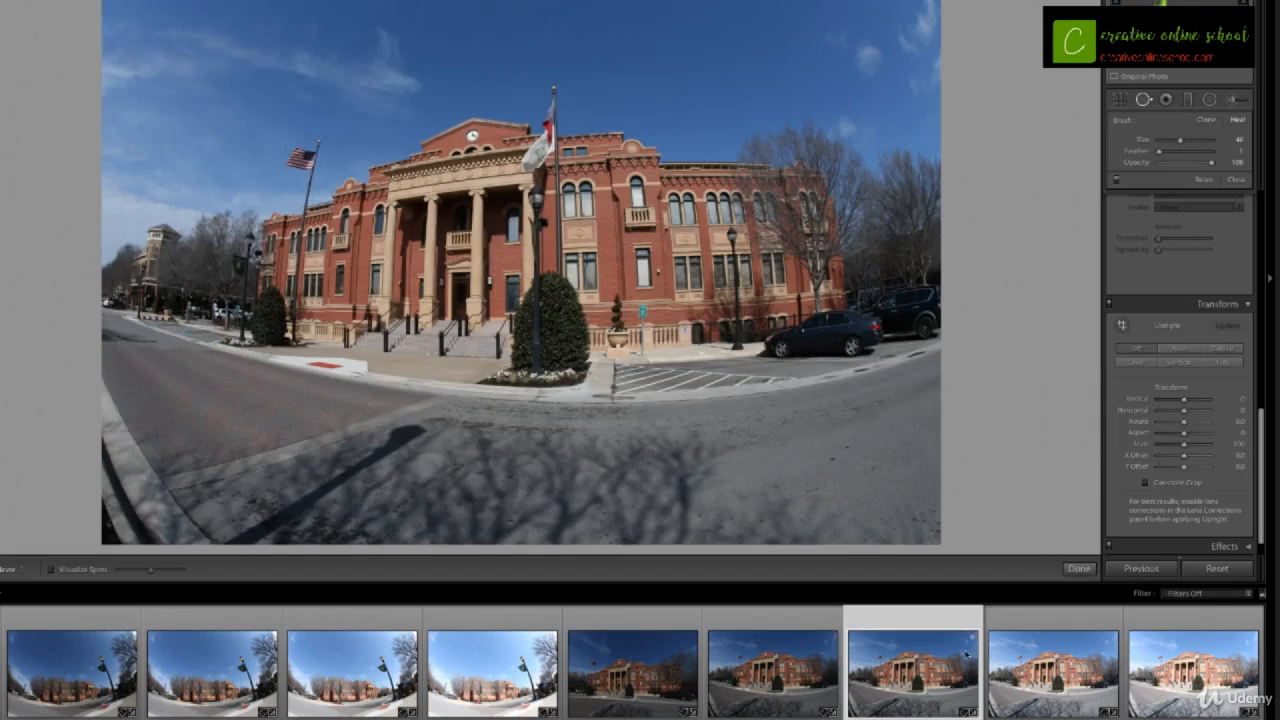
click(1020, 658)
click(665, 655)
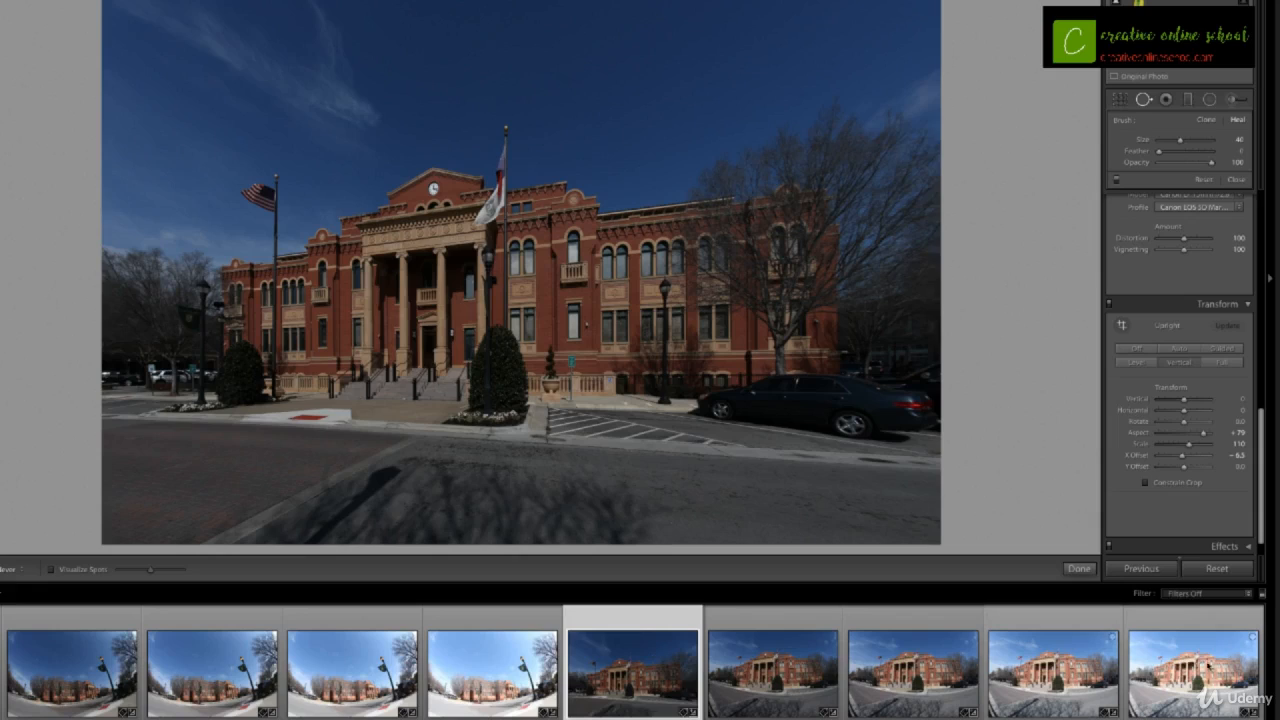
key(shift)
shift+click(1185, 660)
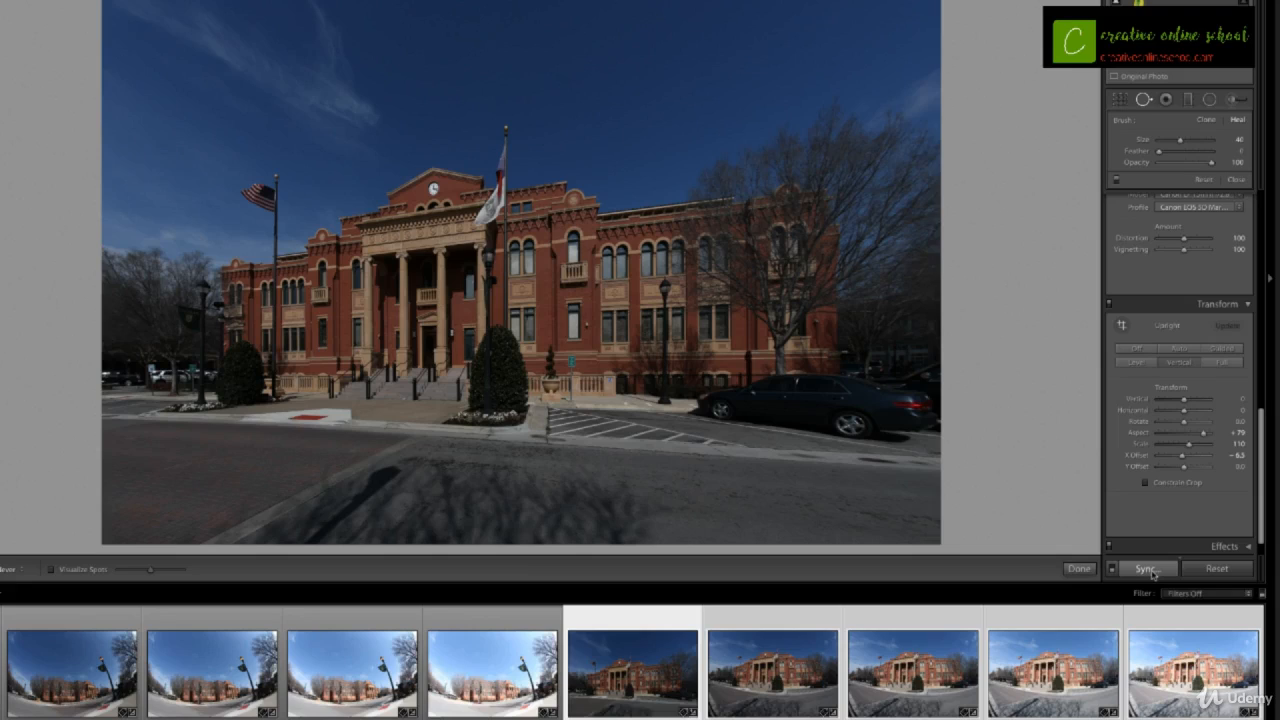
click(1148, 569)
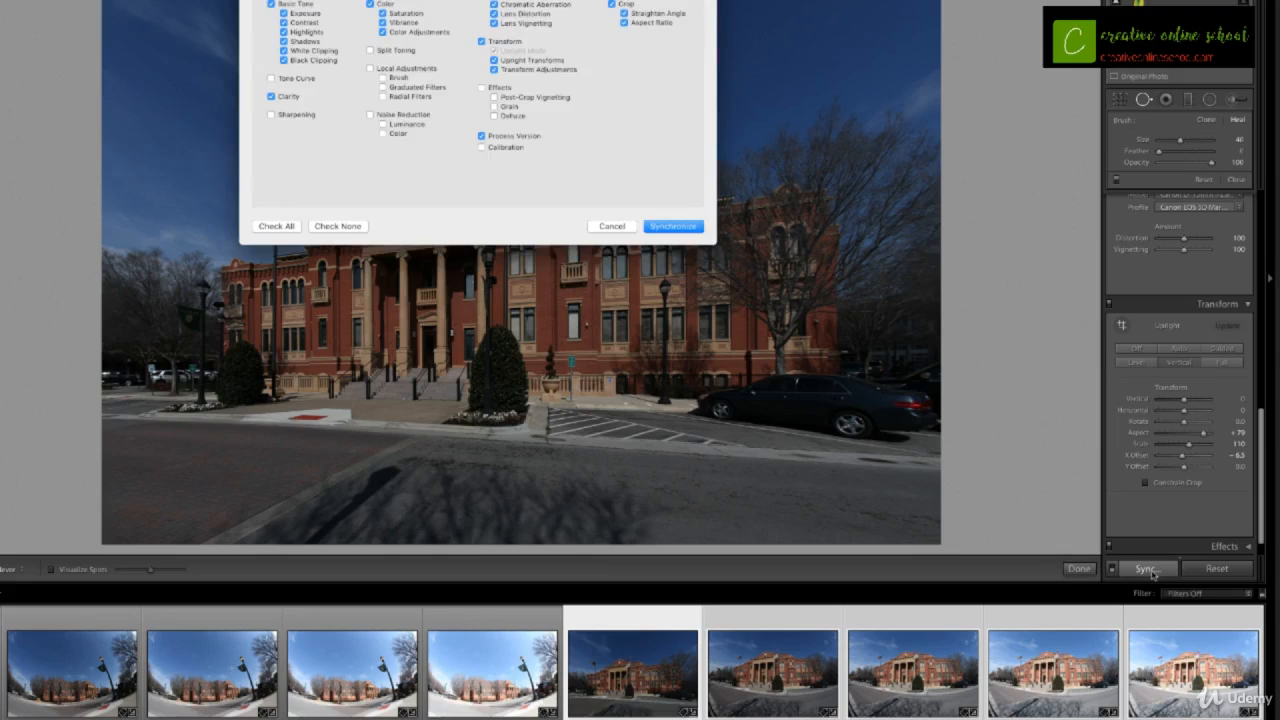
click(277, 227)
click(673, 226)
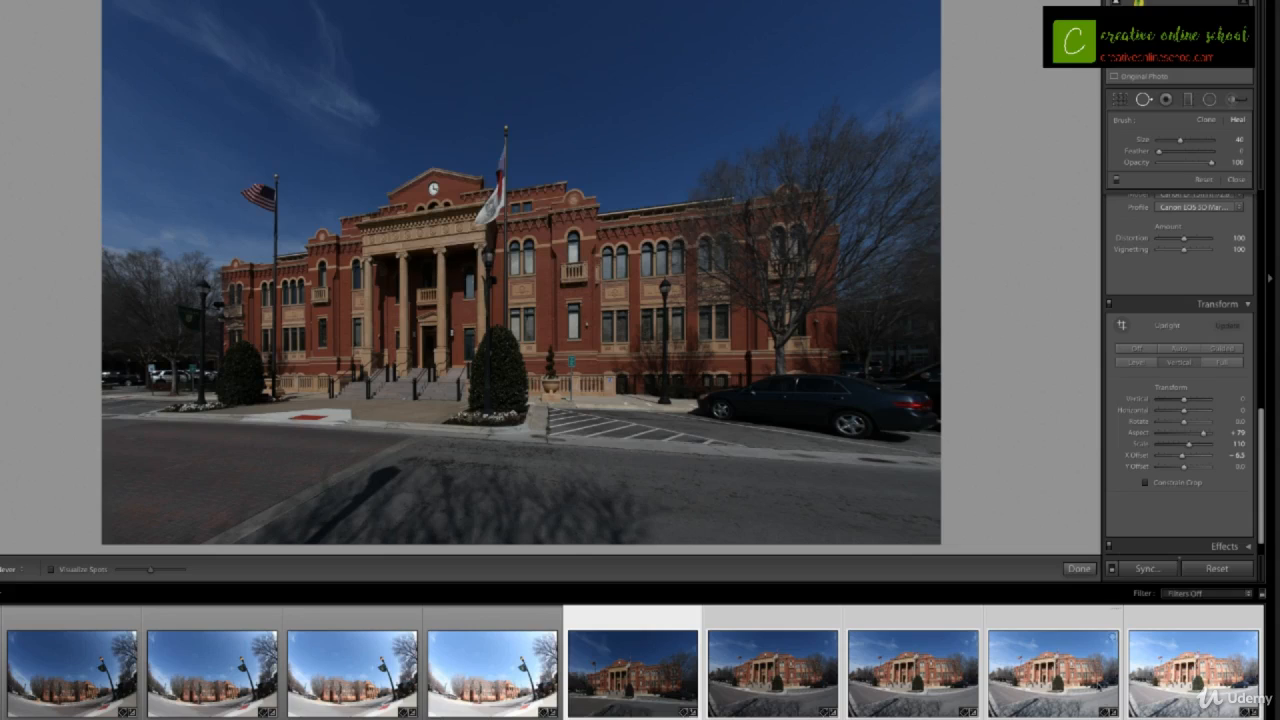
click(784, 674)
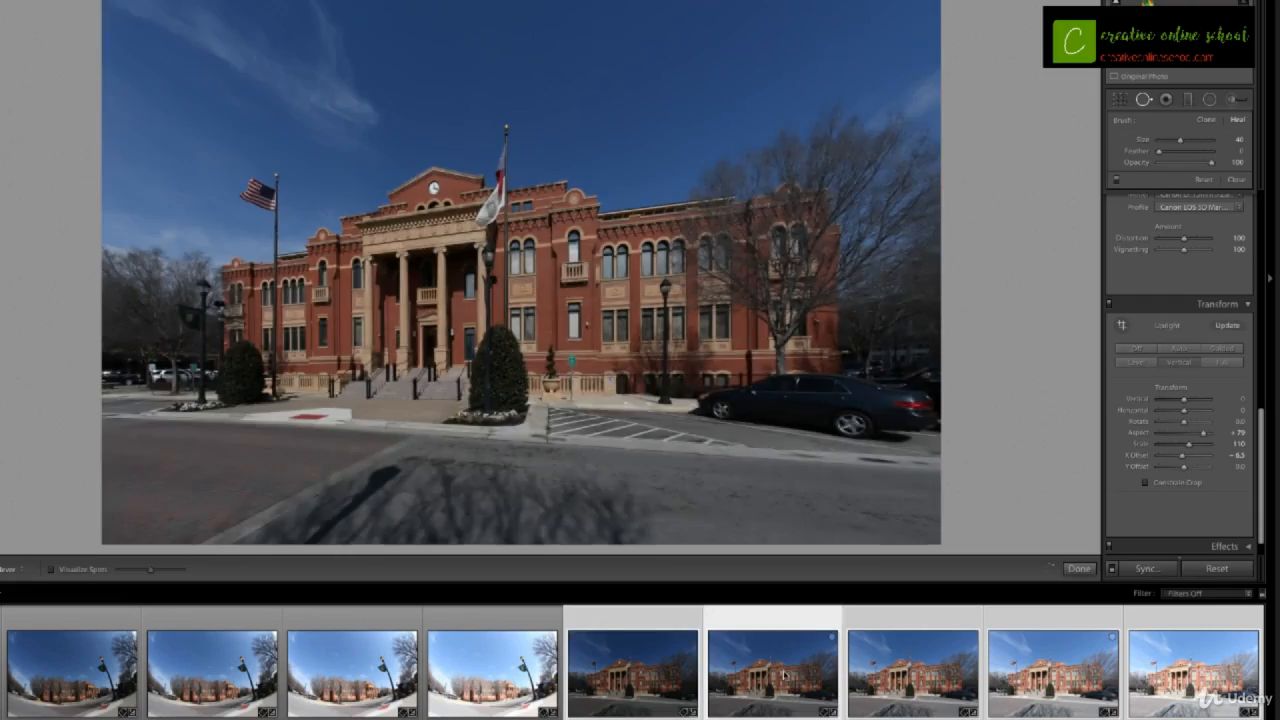
click(912, 674)
click(1027, 682)
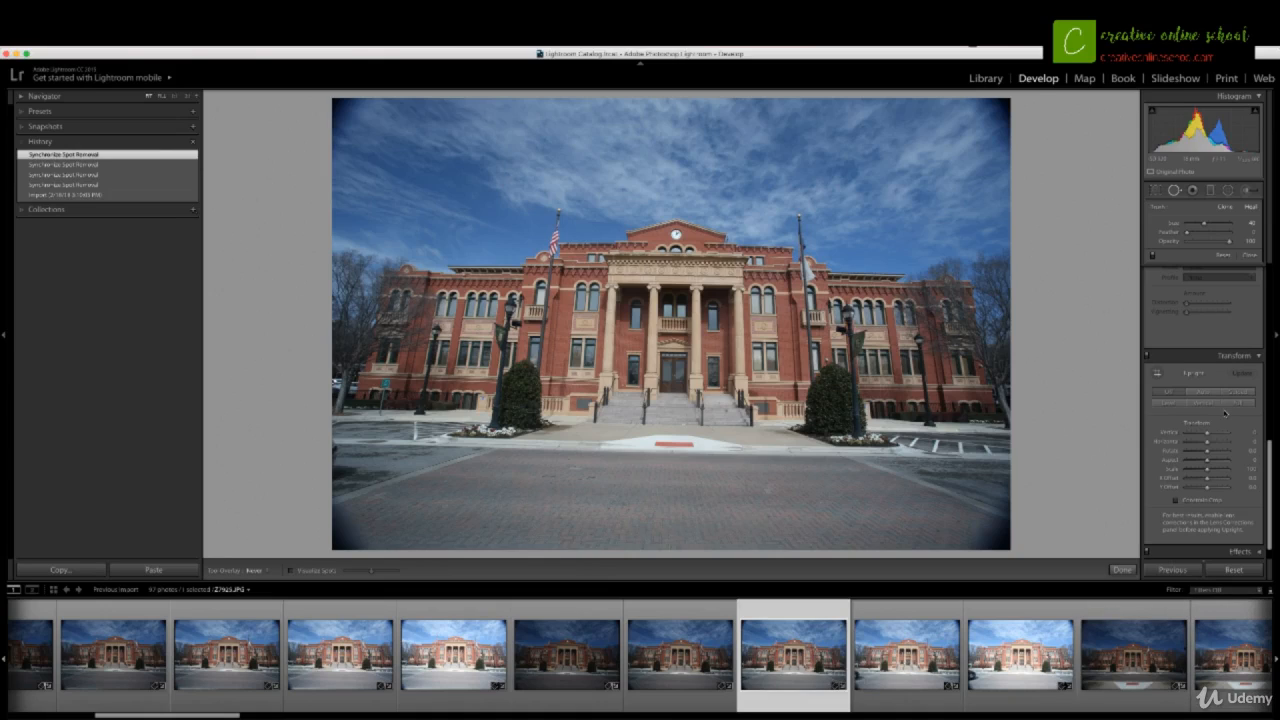
Turn on Remove Chromatic Aberration and Enable Profile Corrections for the frontal photo of the building.
scroll(1225, 412, up, 5)
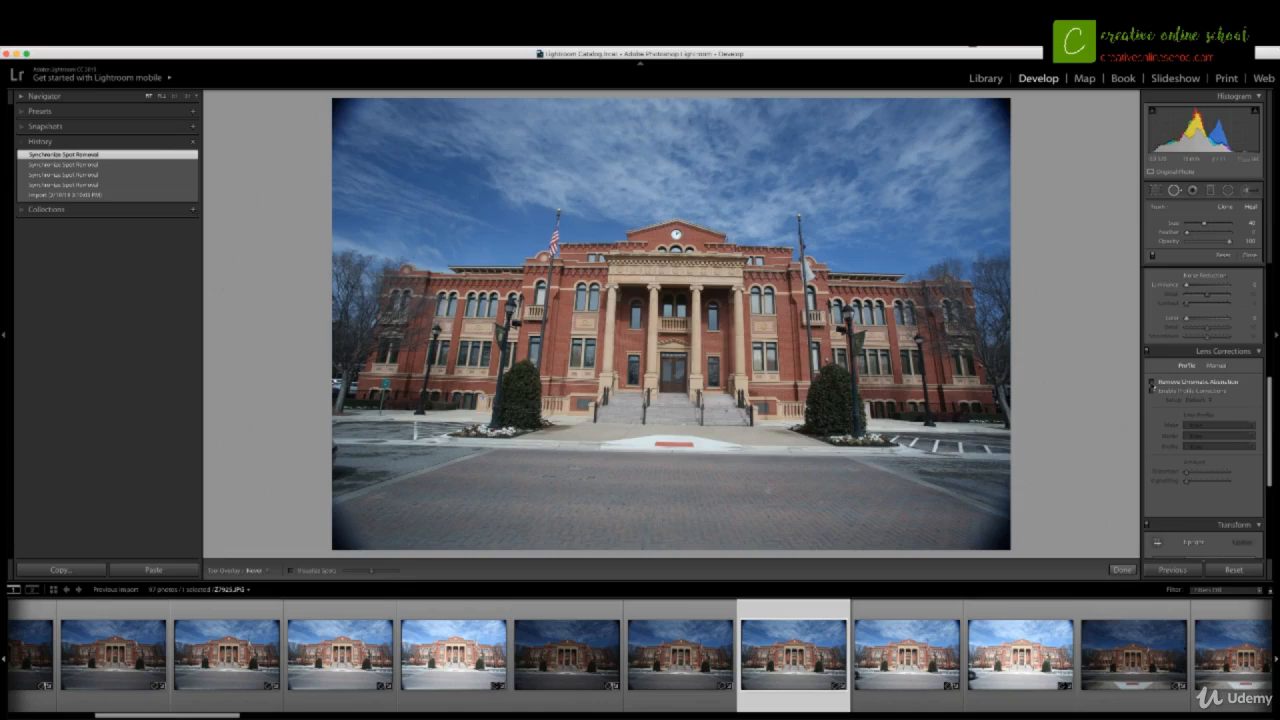
click(1152, 383)
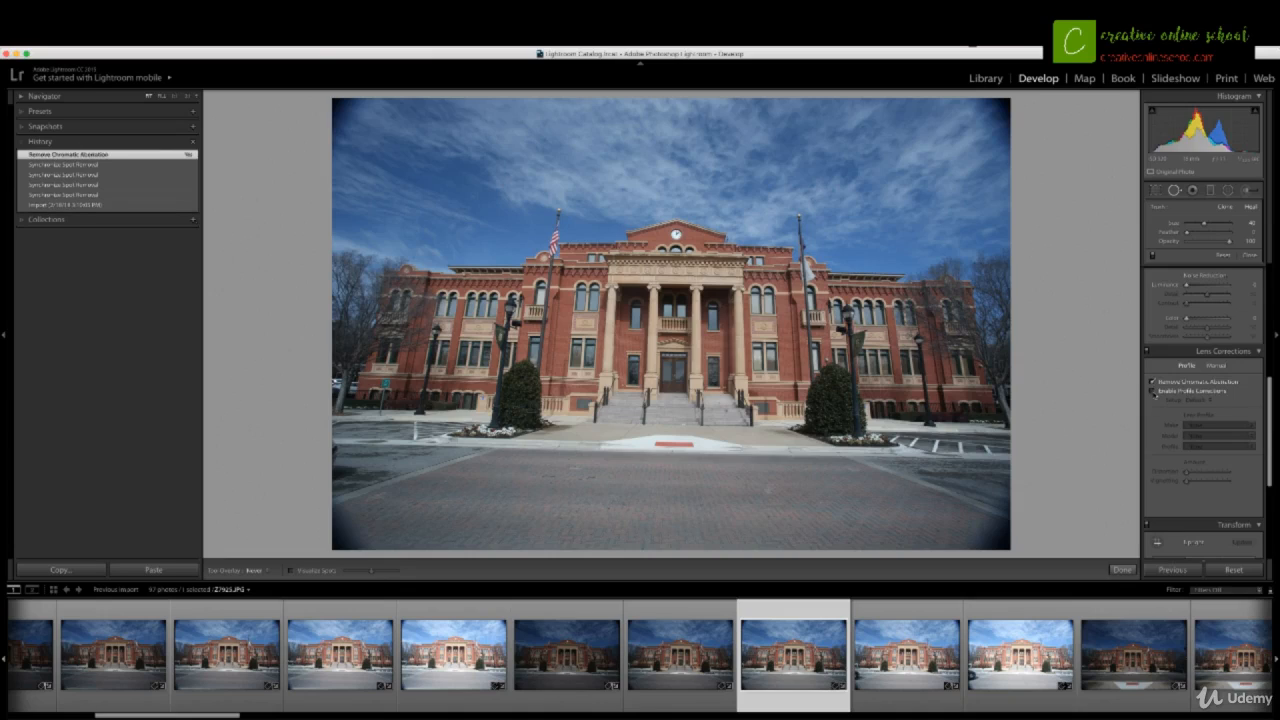
click(1153, 391)
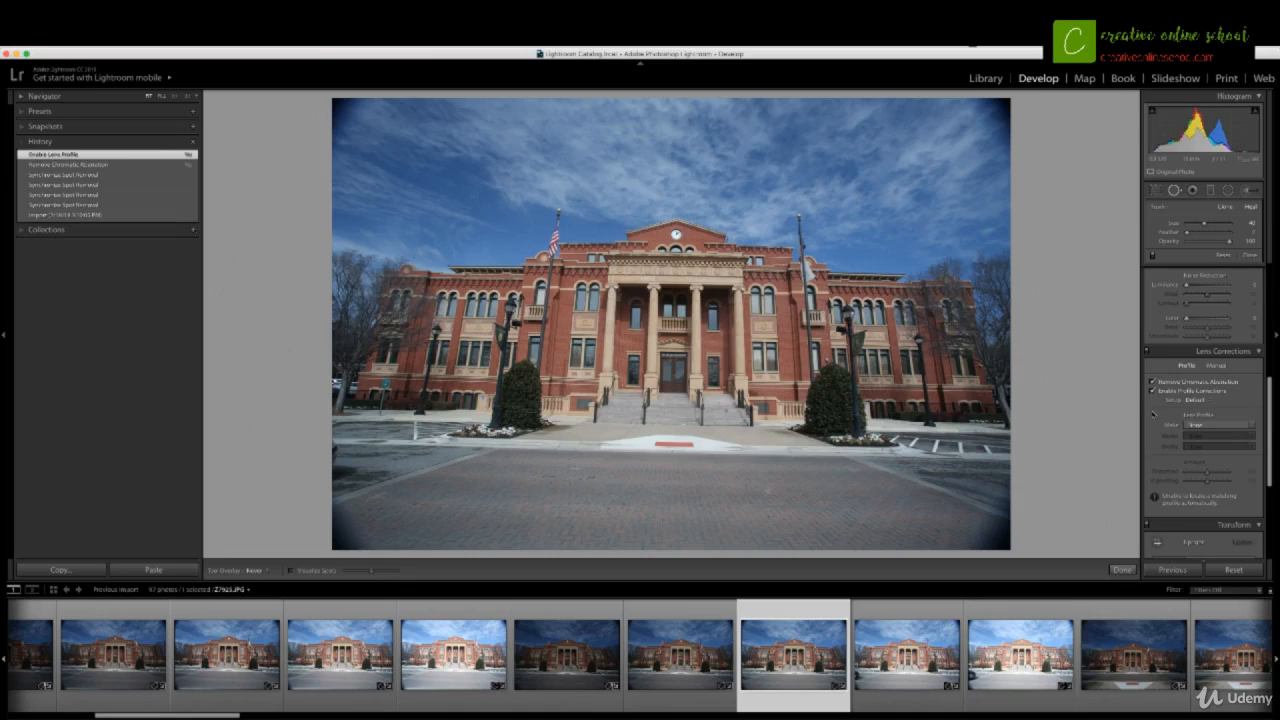
Set the frontal photo's lens profile to the Canon EF 17-40mm and compare it with the uncorrected history state.
click(1212, 426)
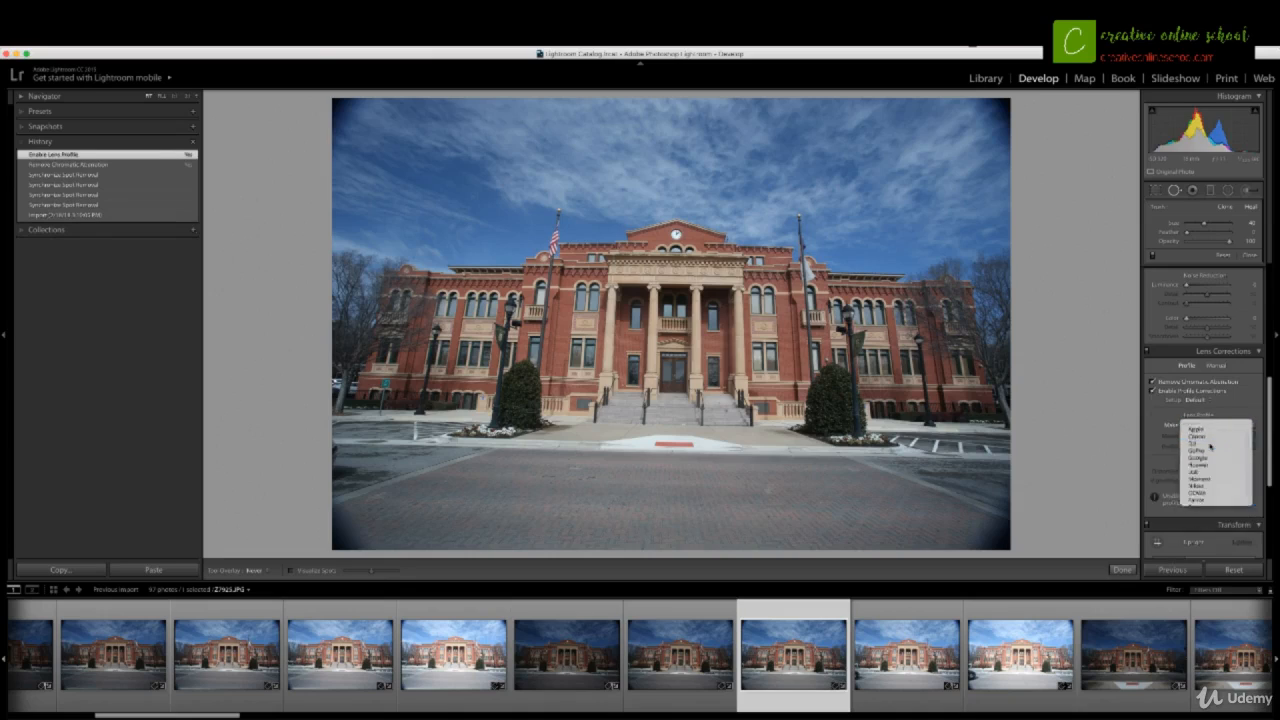
click(1210, 446)
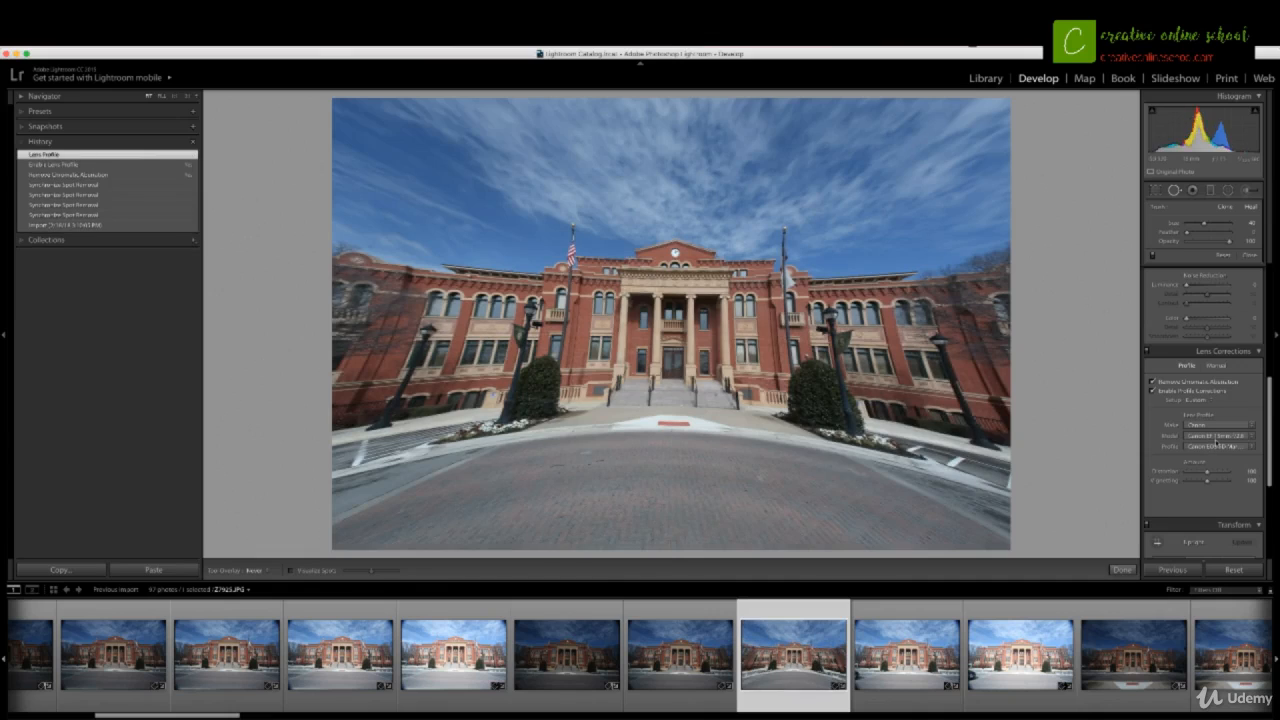
click(1217, 437)
click(1216, 441)
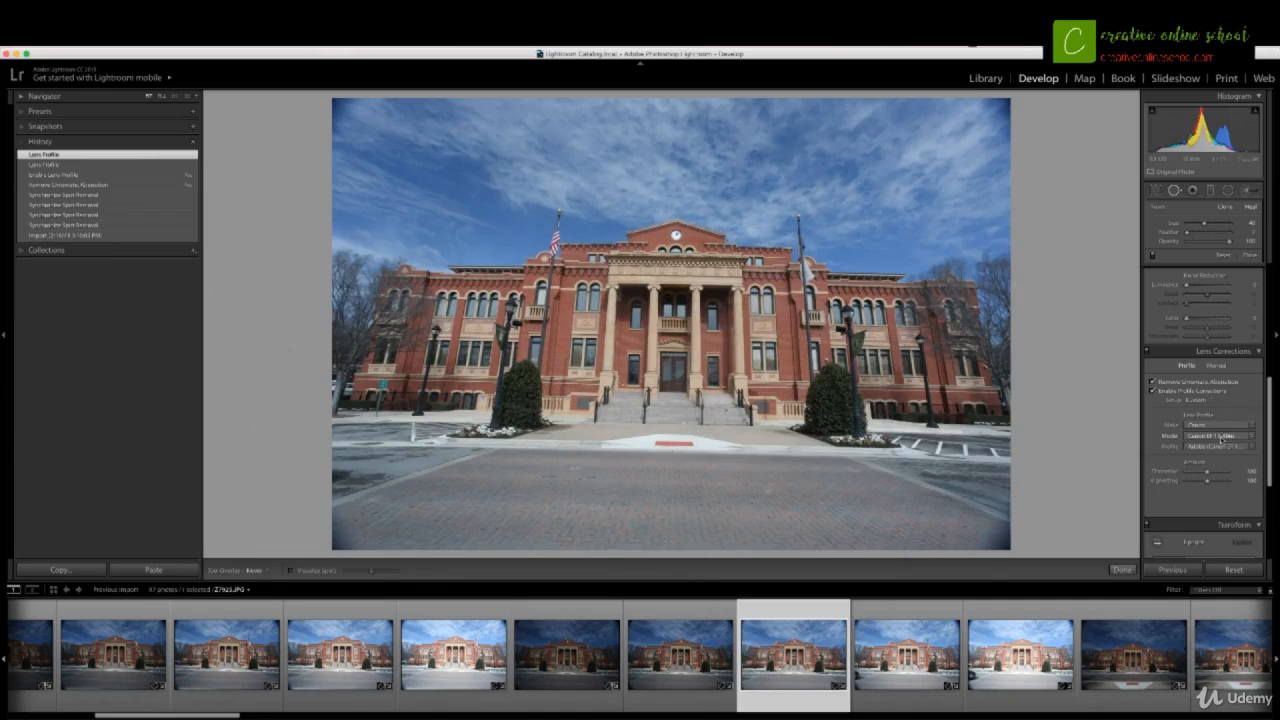
click(50, 175)
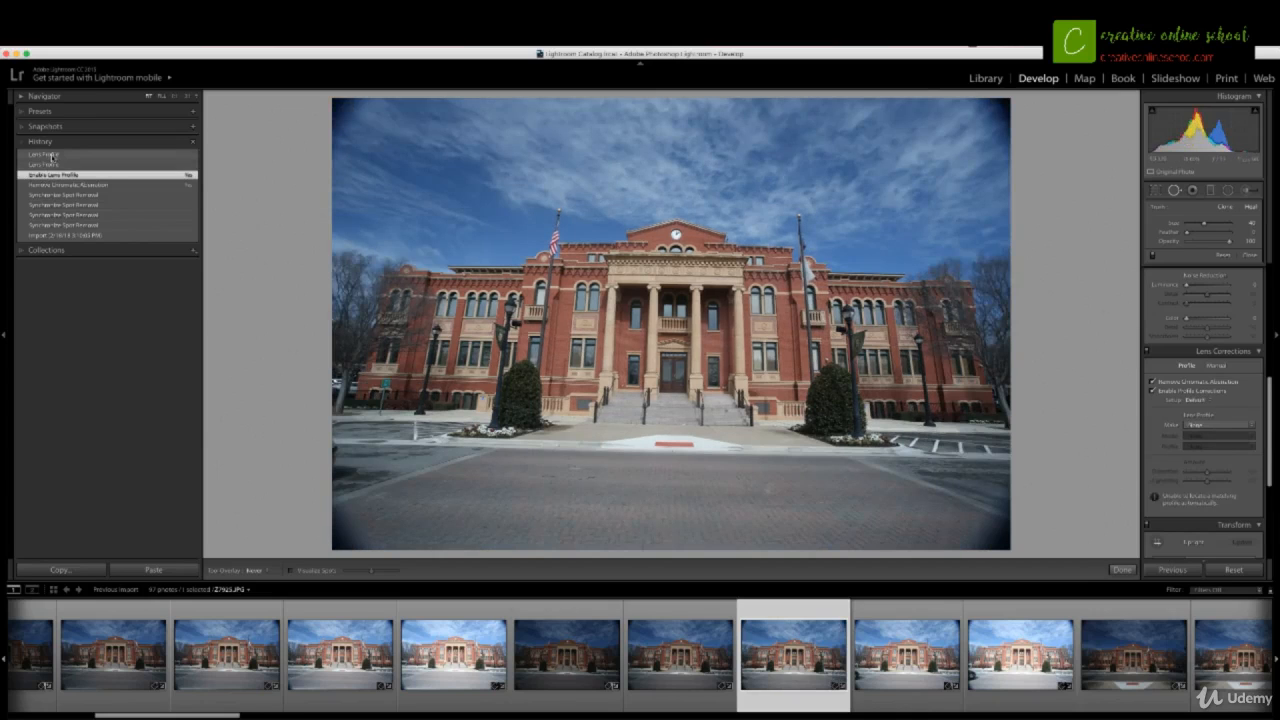
click(52, 155)
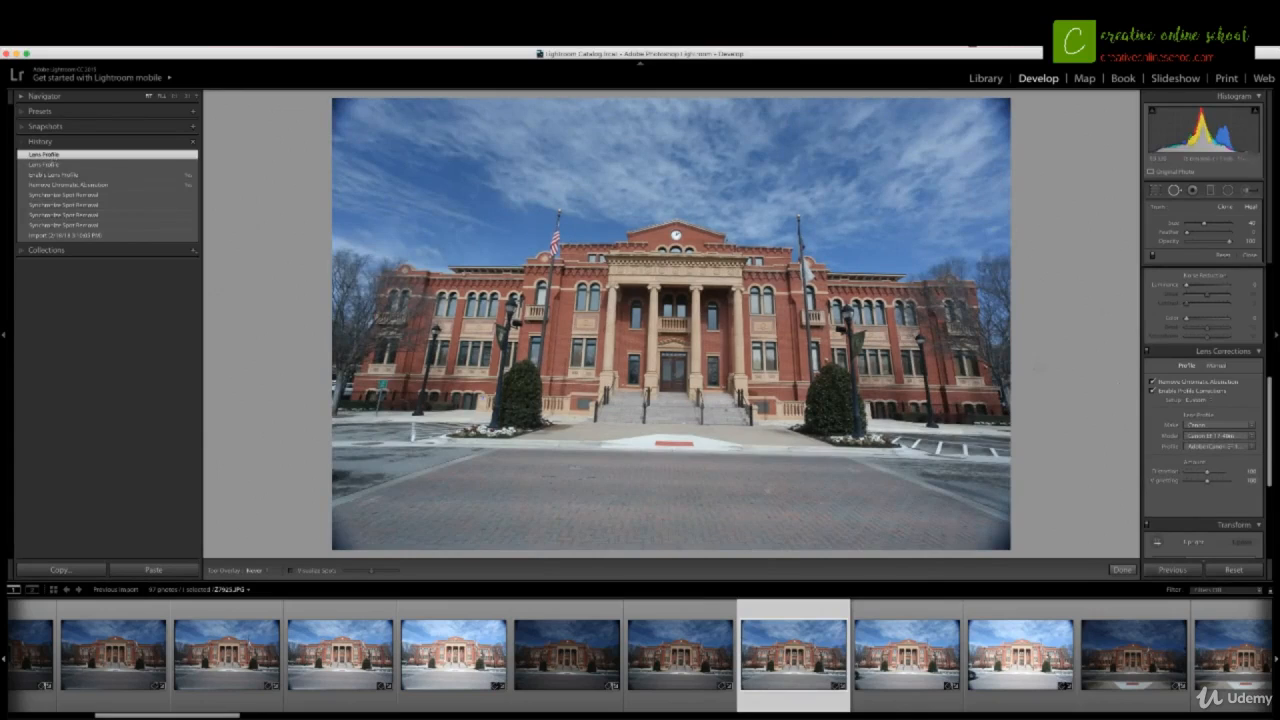
Apply the Vertical Upright correction to the frontal photo with the red curb ramp in the foreground.
scroll(1207, 467, down, 5)
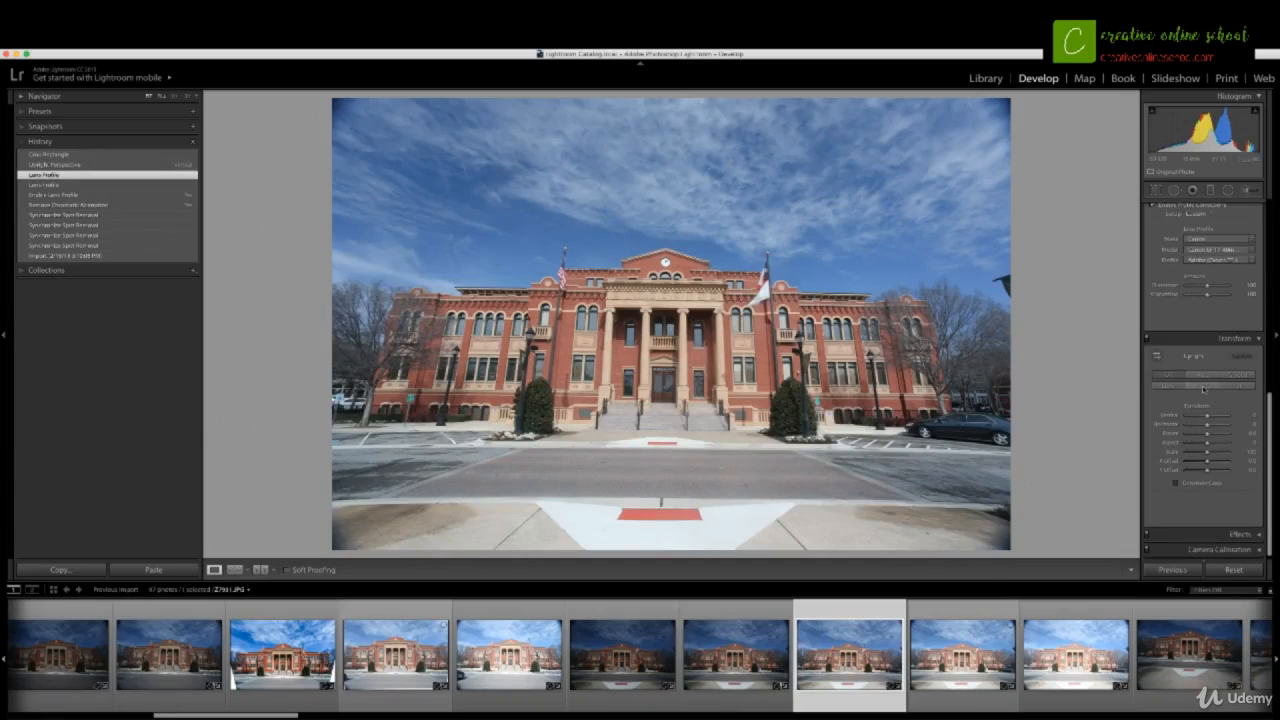
click(1204, 386)
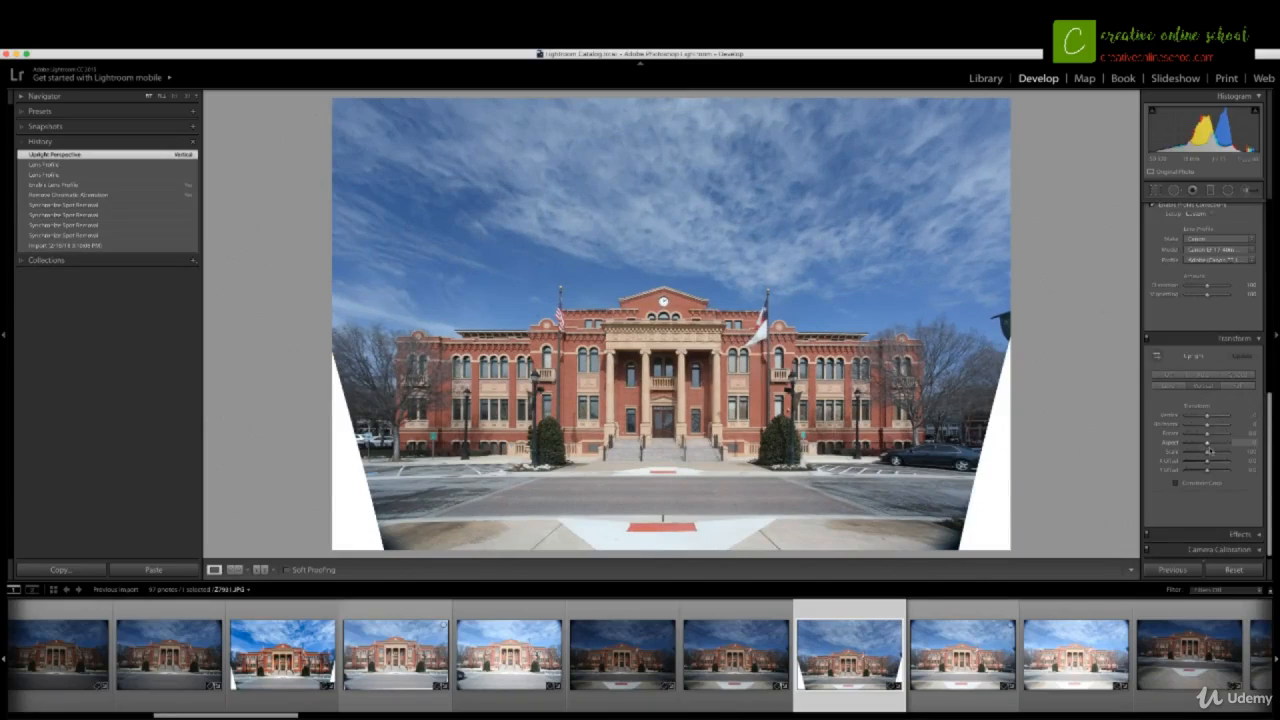
Enlarge the frontal photo with the Transform Scale, then crop its top and bottom with the aspect ratio unconstrained.
drag(1207, 453, 1210, 456)
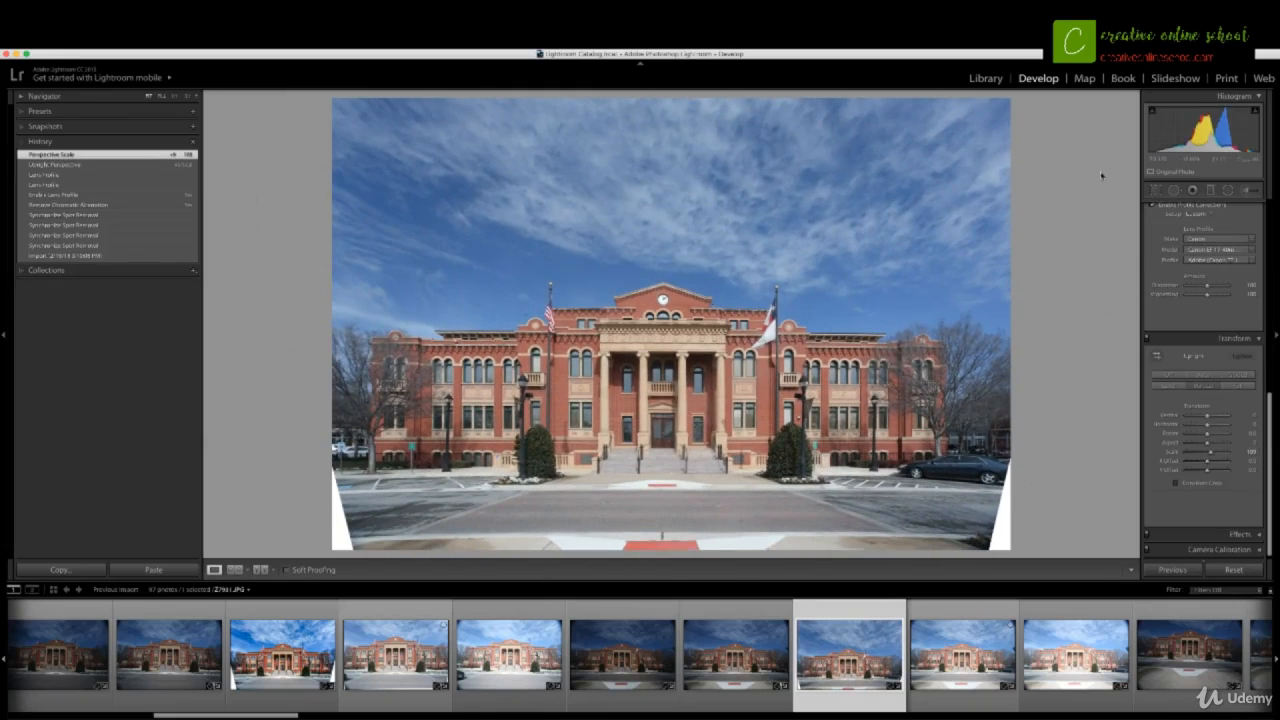
key(r)
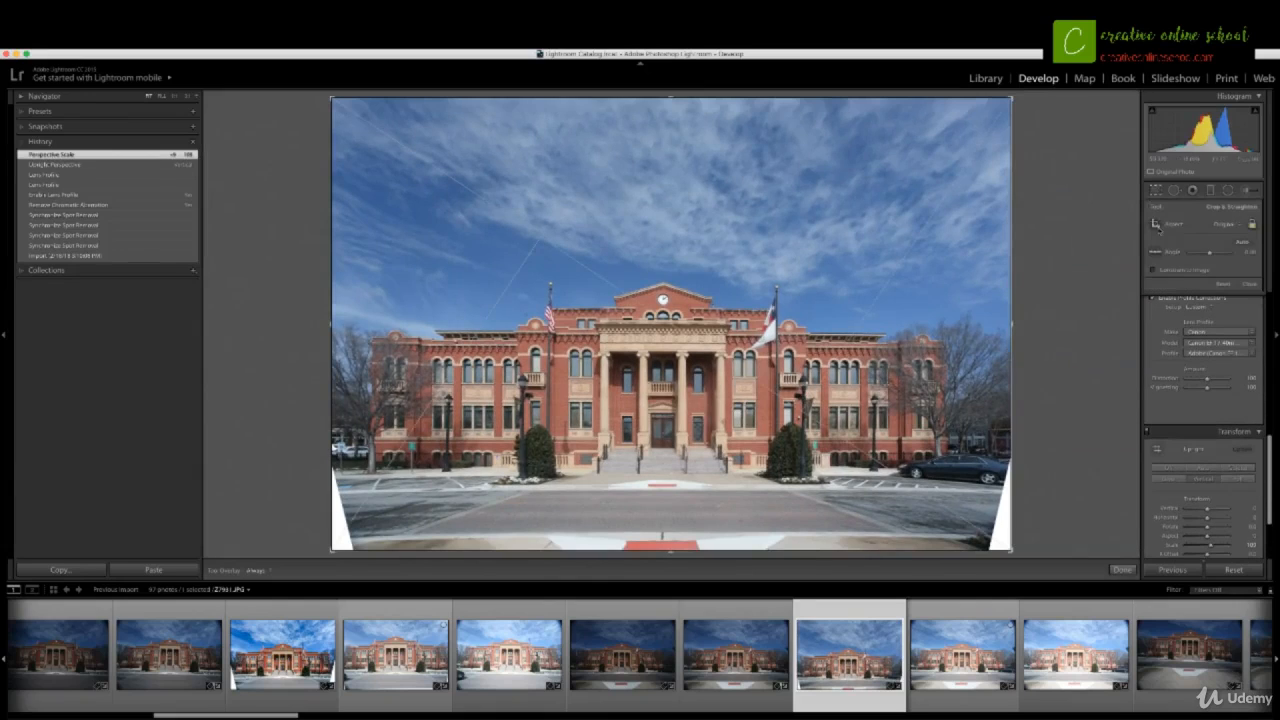
mouse_move(671, 97)
mouse_down()
mouse_move(668, 112)
mouse_move(666, 101)
mouse_up()
right_click(667, 99)
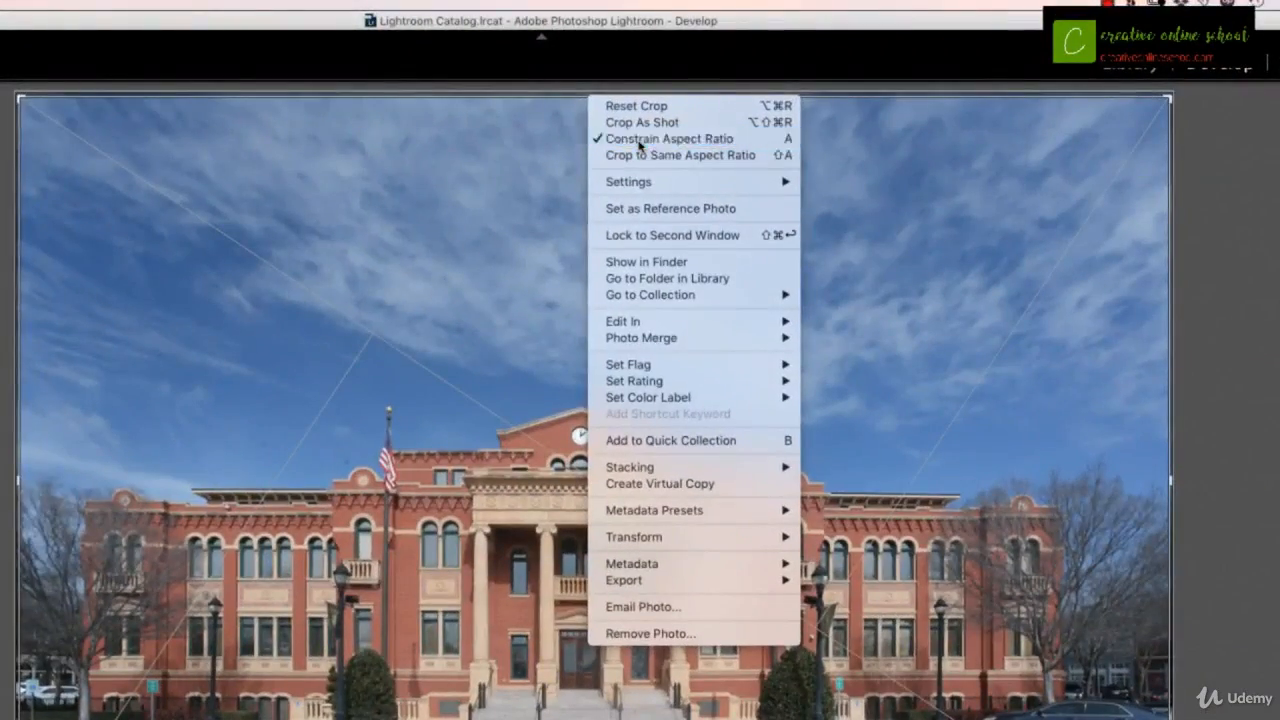
click(640, 140)
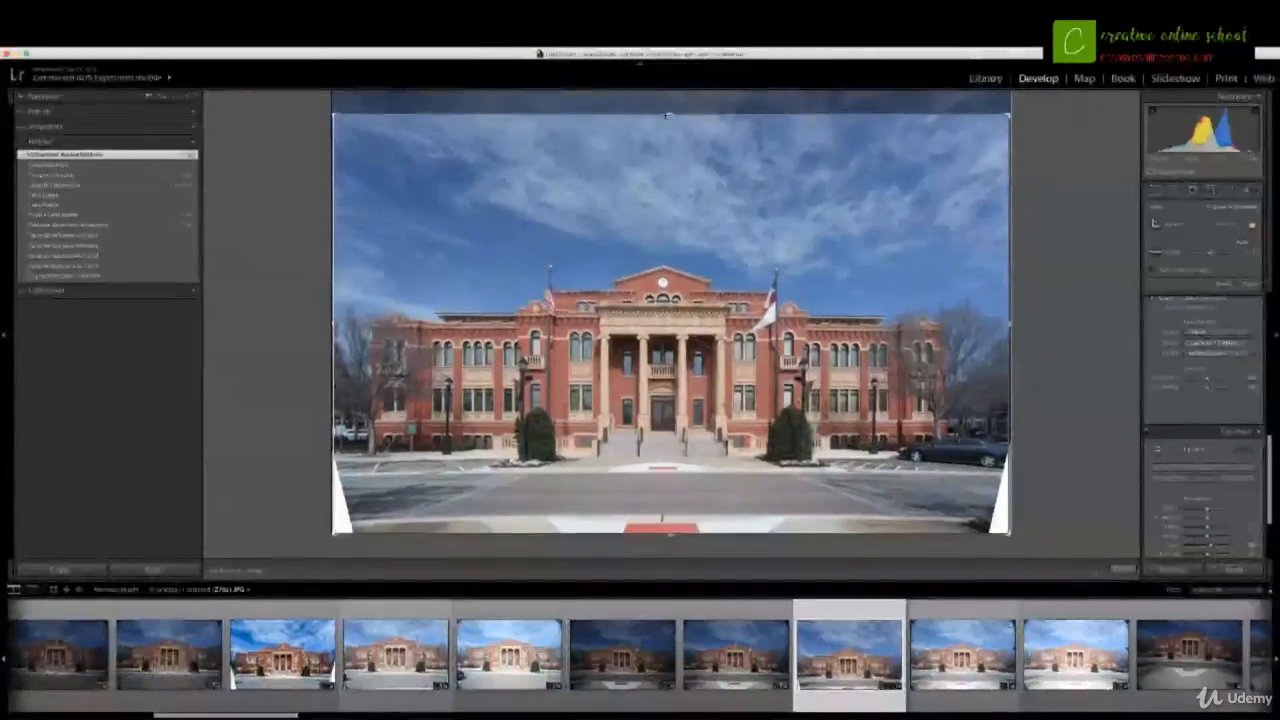
drag(667, 115, 662, 131)
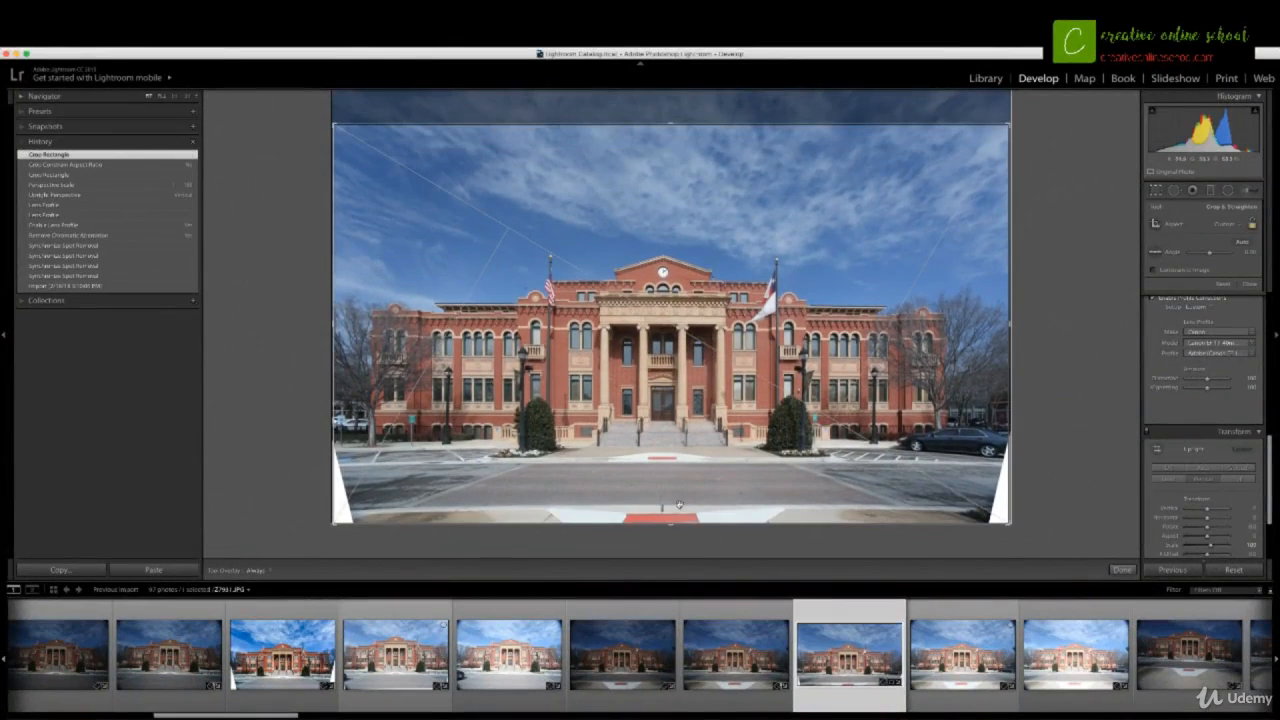
drag(669, 523, 666, 514)
key(Return)
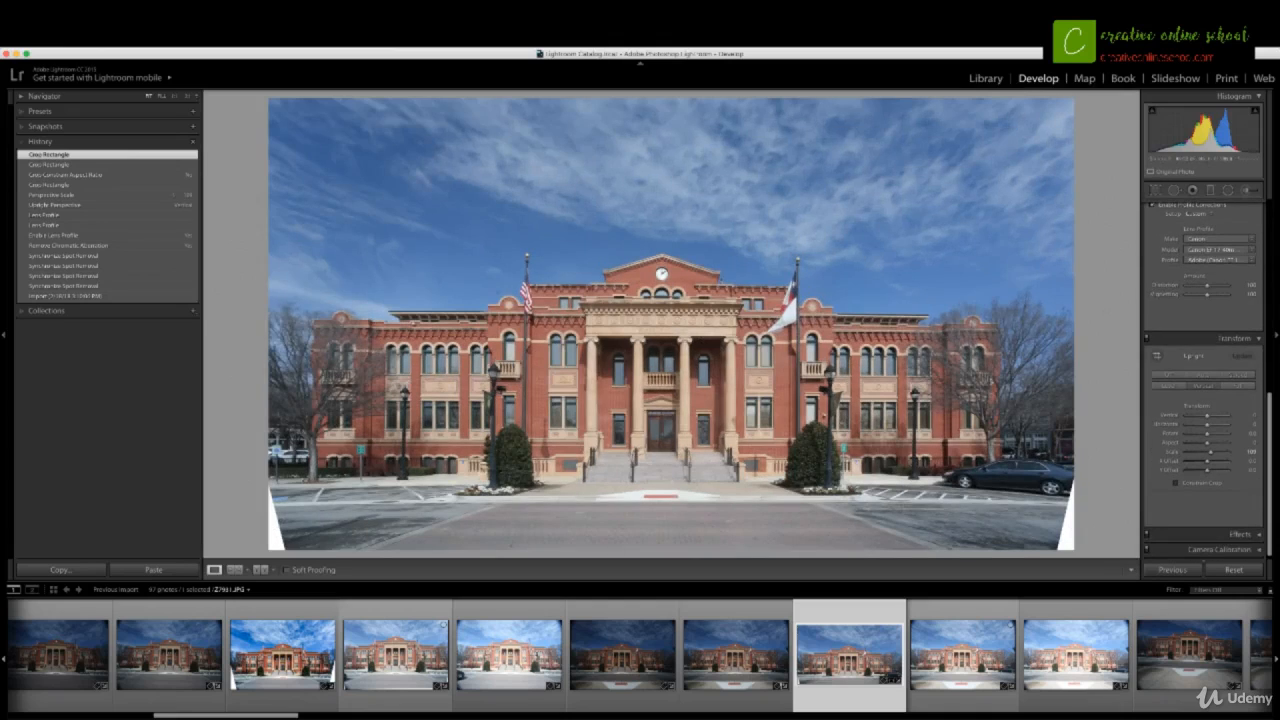
Set Highlights to -100 and Shadows to +100, raise Whites and Clarity, lower Blacks, and activate Spot Removal.
scroll(1188, 353, up, 5)
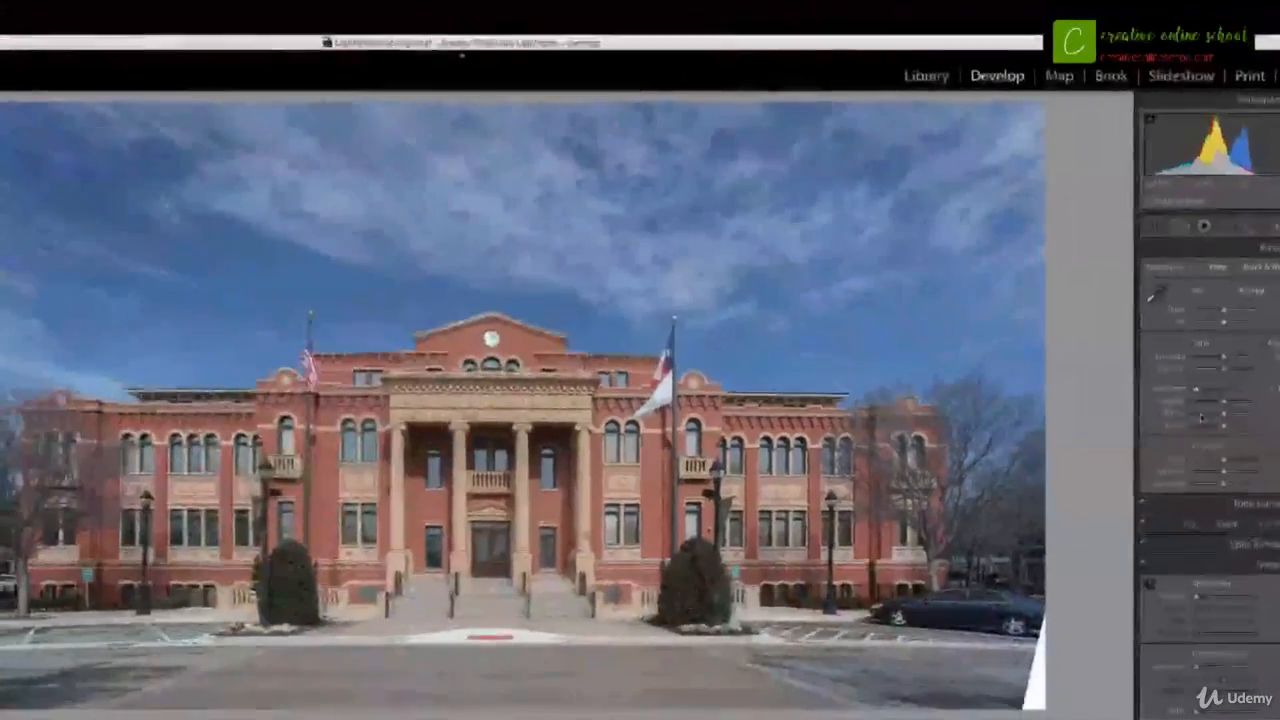
drag(1222, 403, 1277, 403)
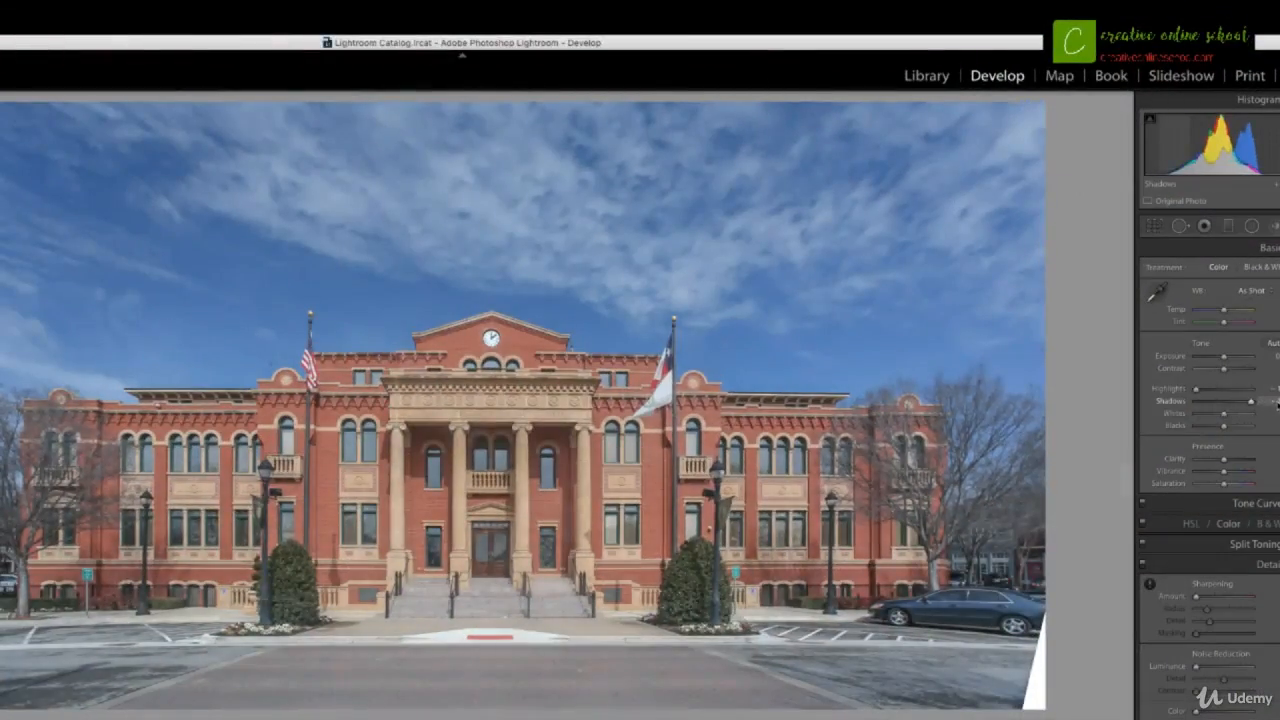
alt+click(1224, 415)
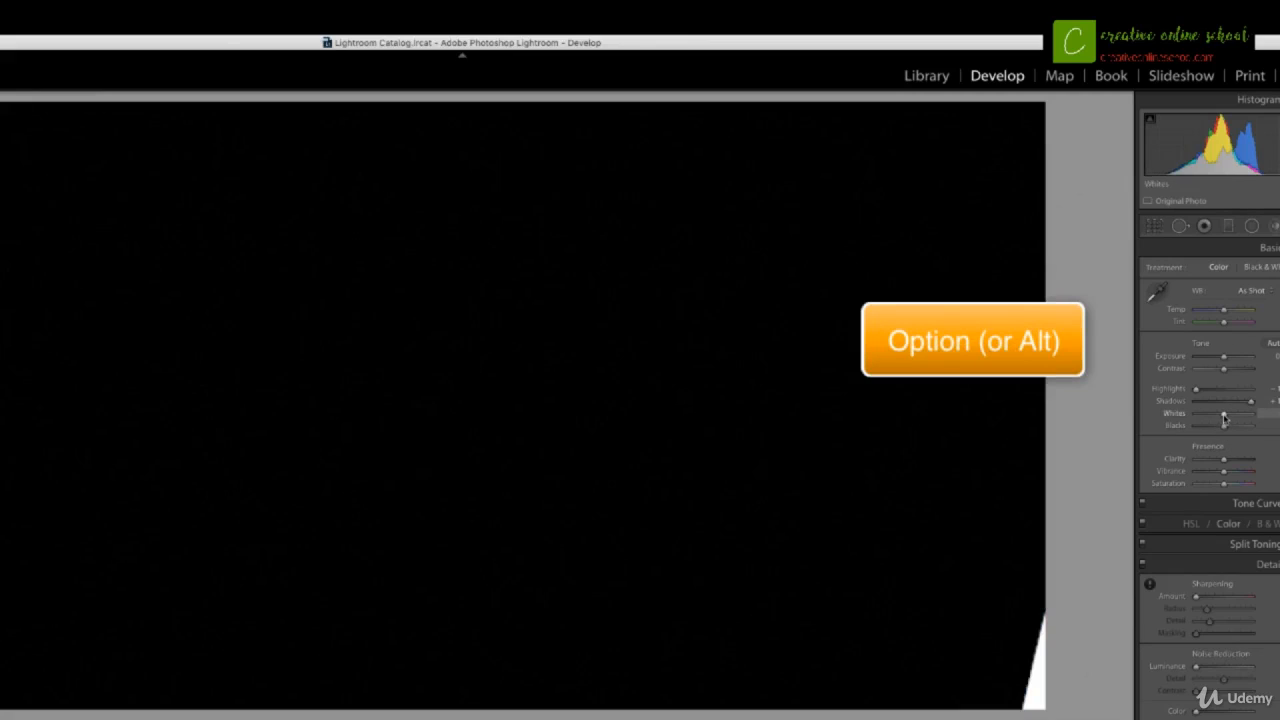
drag(1226, 418, 1241, 418)
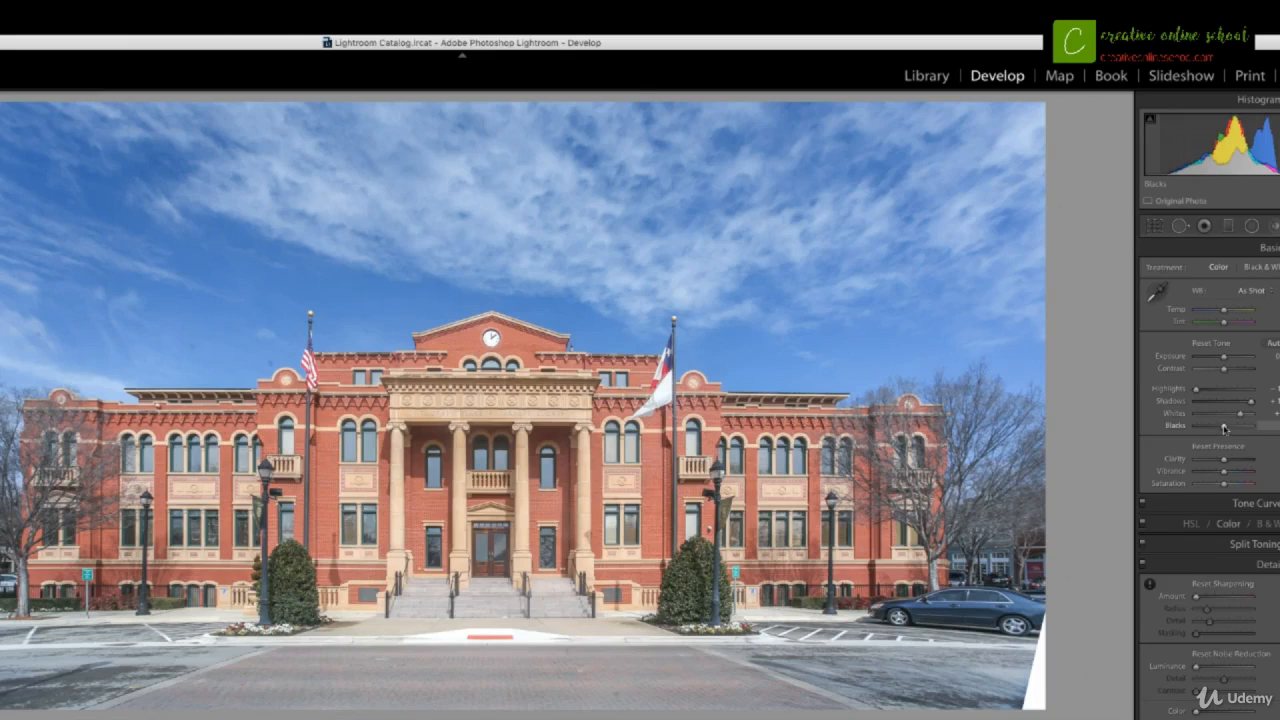
drag(1224, 428, 1202, 428)
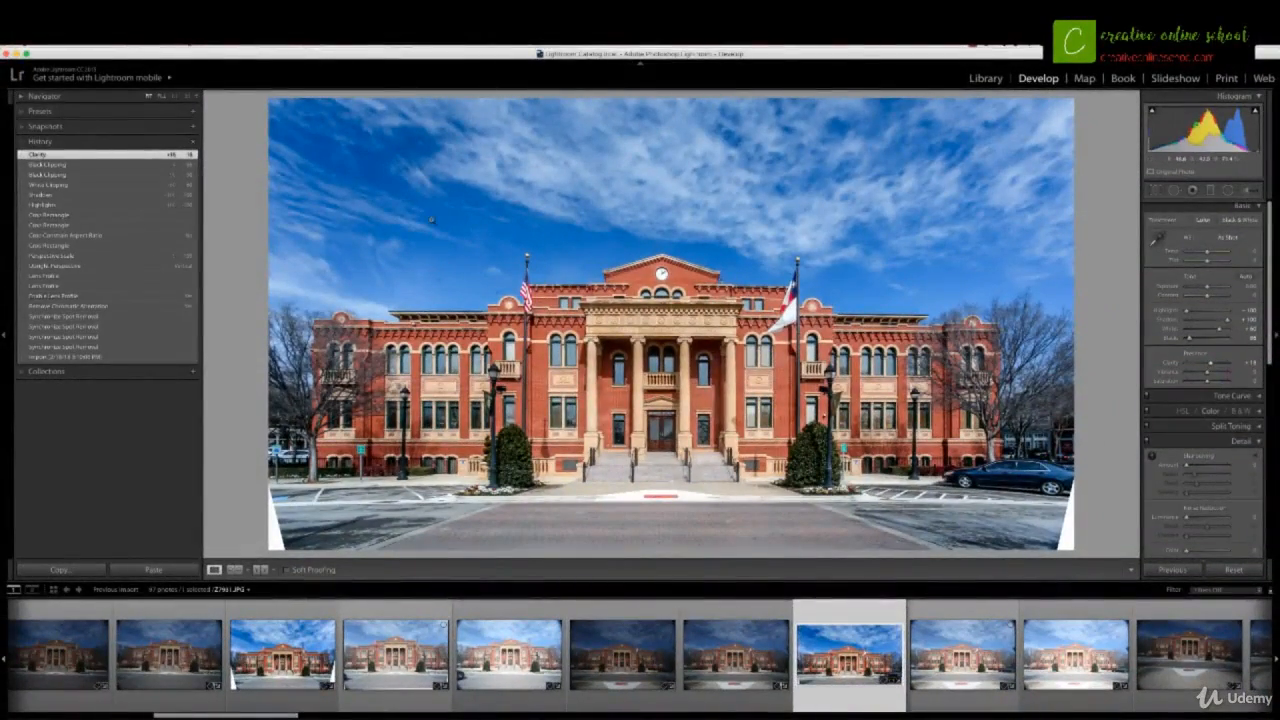
key(q)
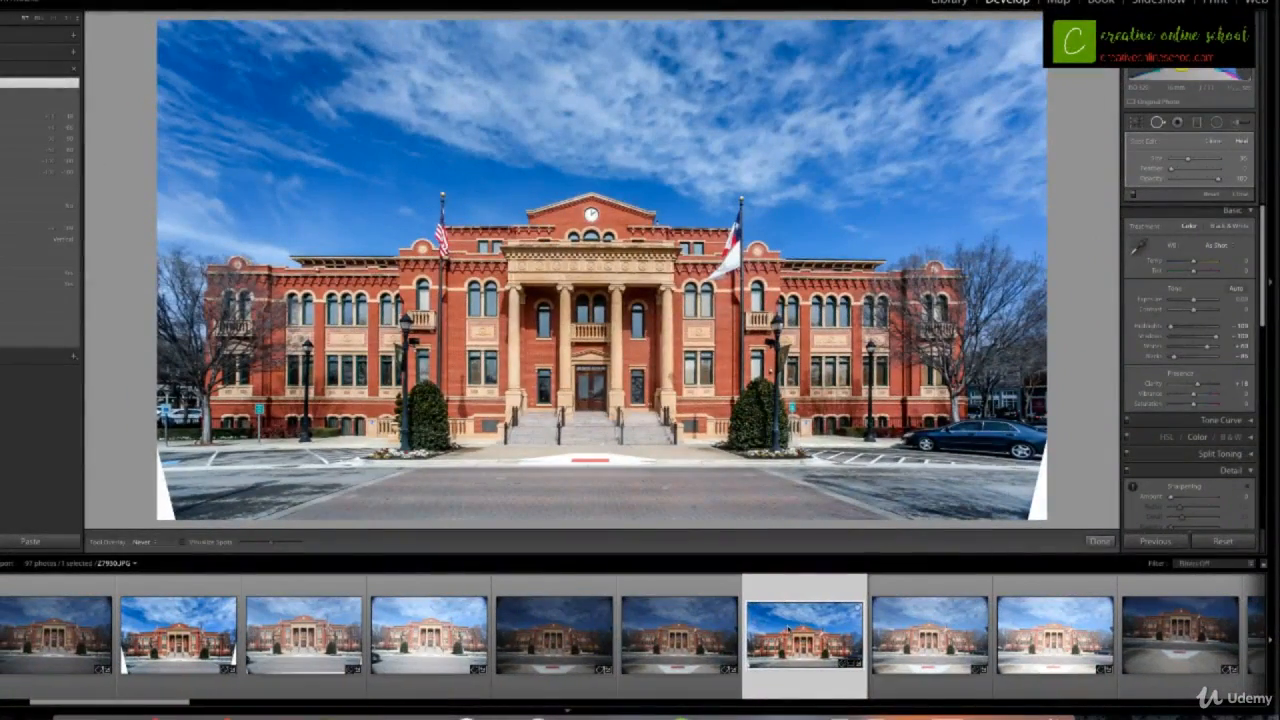
Send the frontal photo to Photoshop CC 2018 as a copy with Lightroom adjustments.
right_click(788, 628)
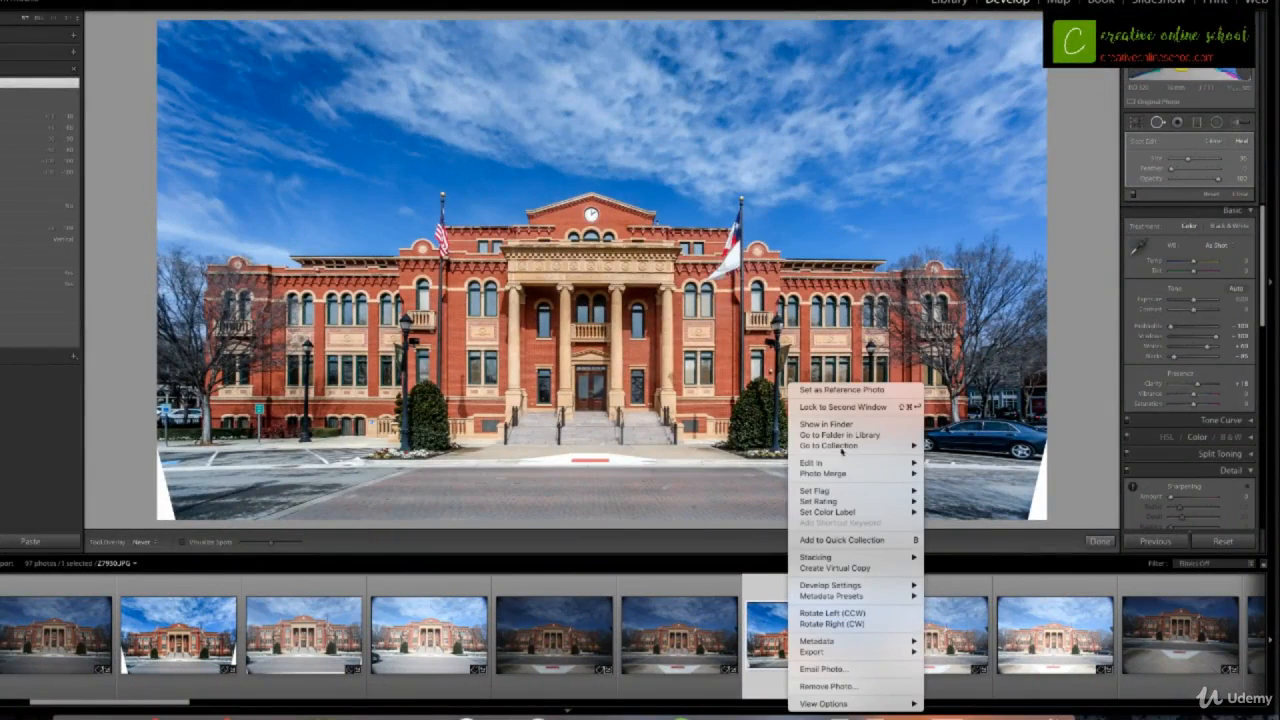
mouse_move(845, 462)
click(988, 415)
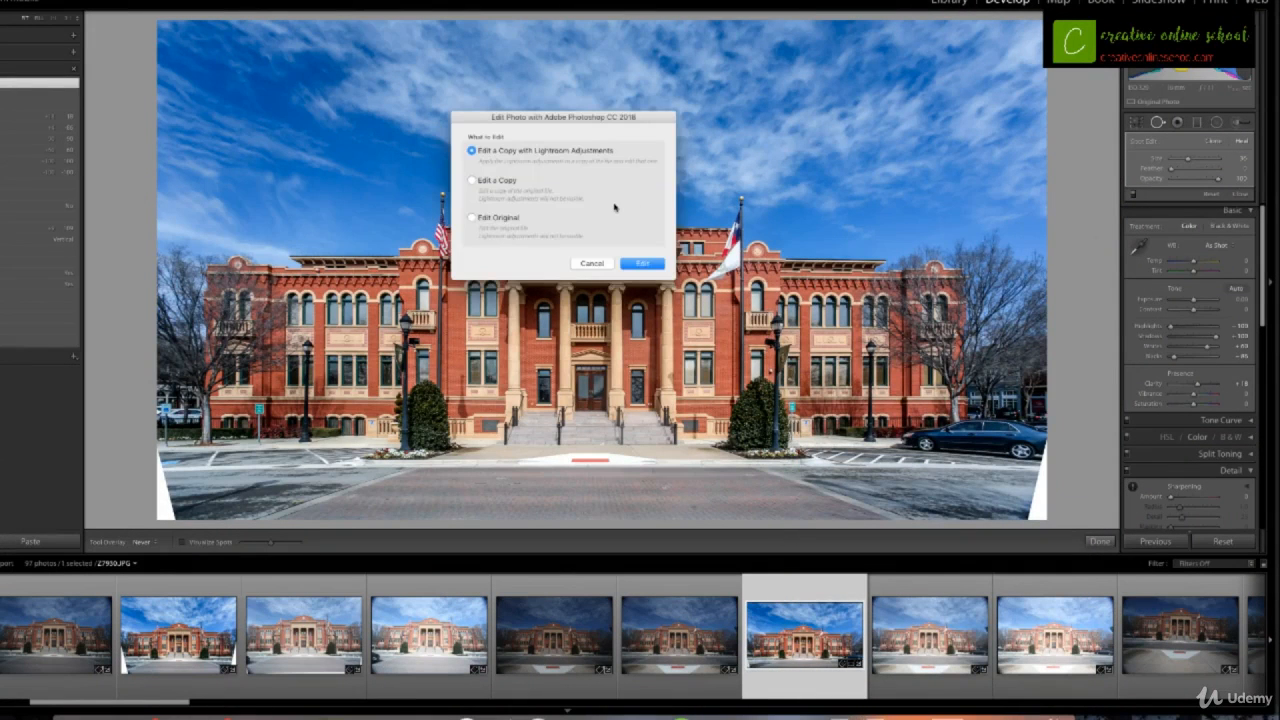
click(641, 263)
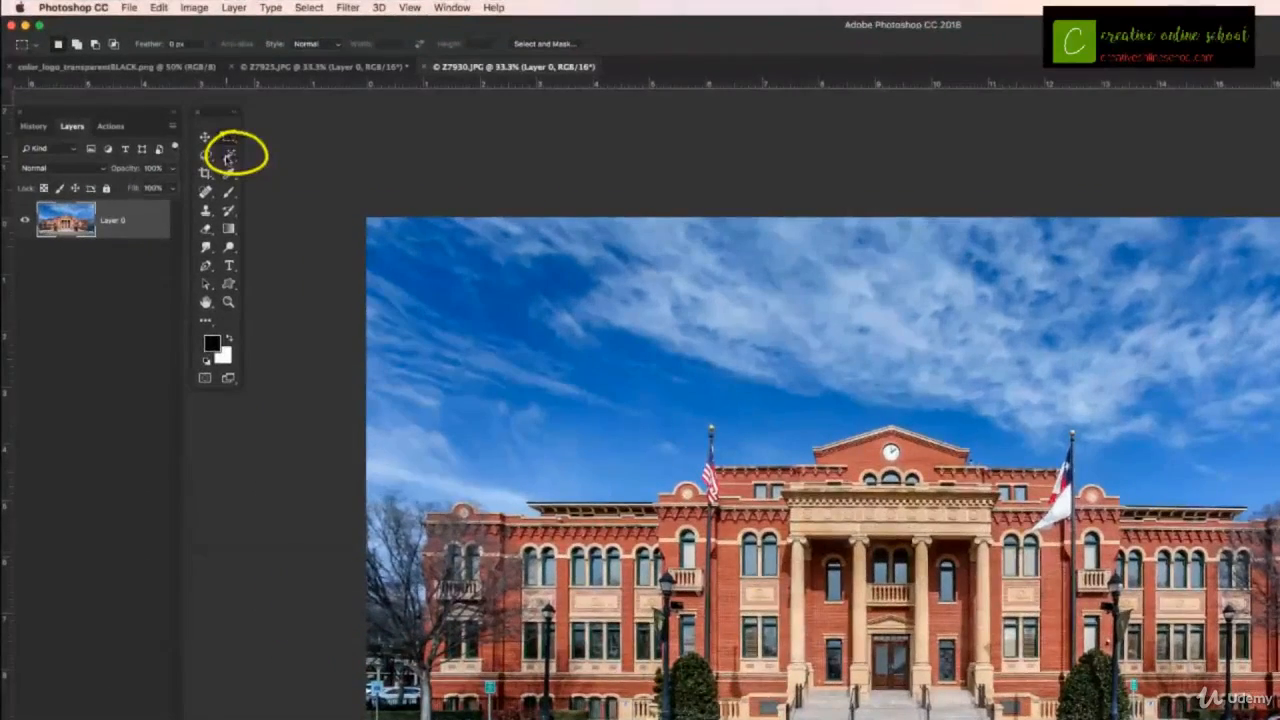
Select the transparent lower corners with the Magic Wand, fill them with Content-Aware at 100% opacity, and deselect.
click(229, 155)
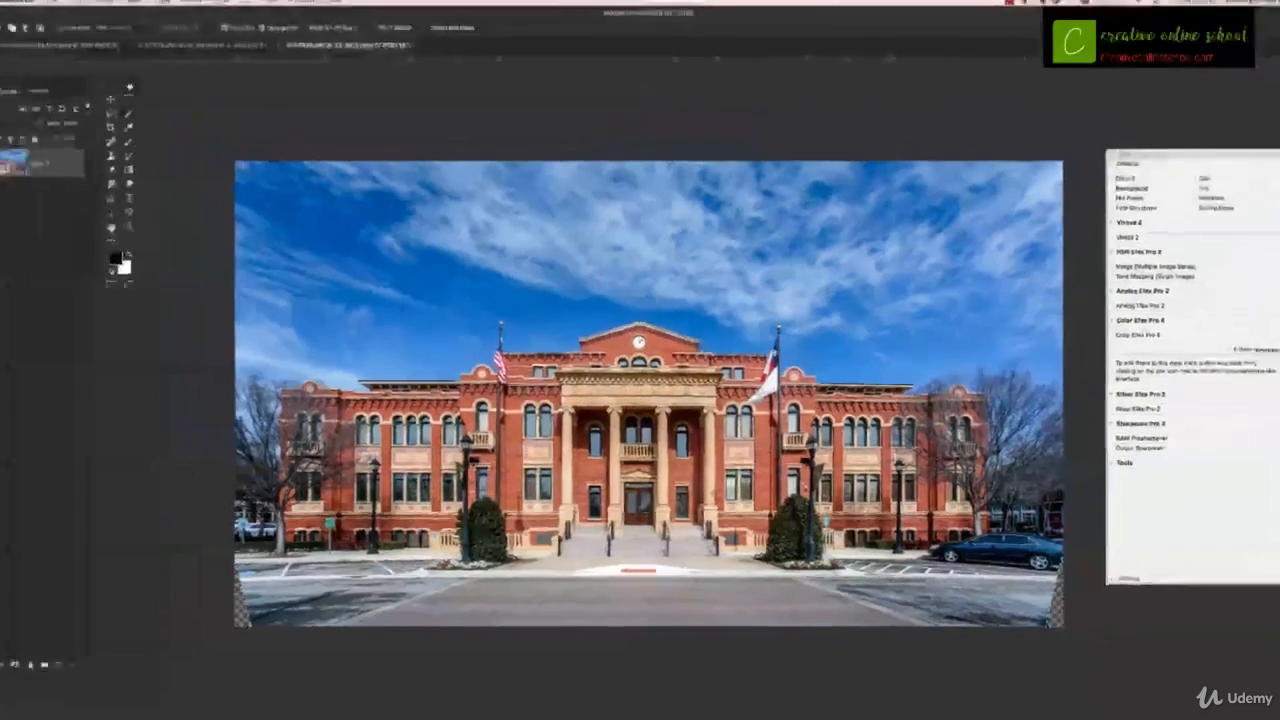
click(114, 31)
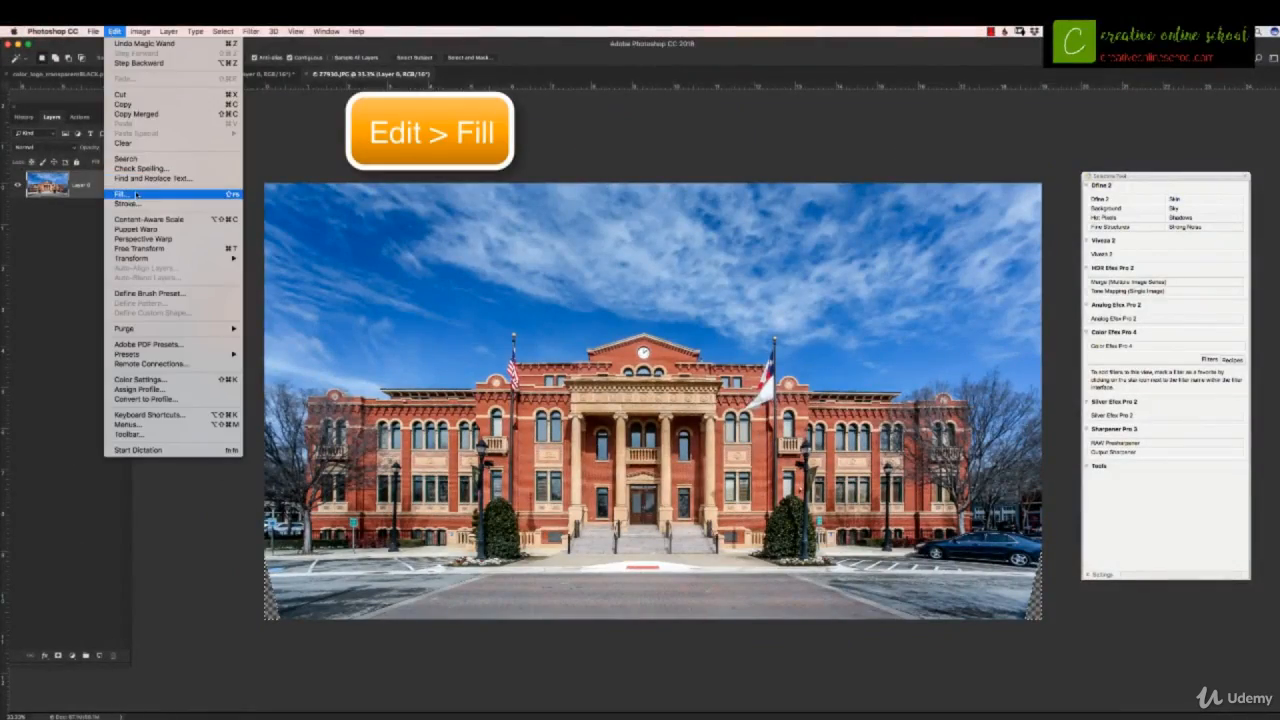
click(136, 194)
click(518, 207)
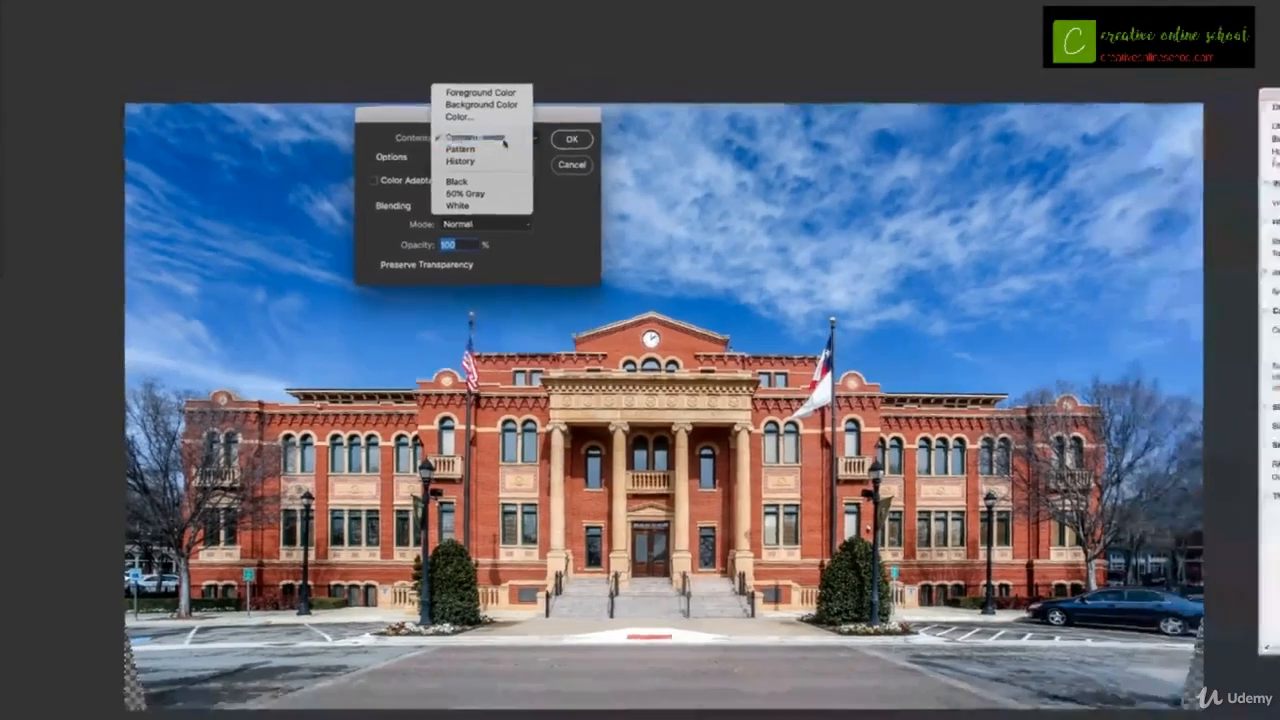
click(560, 118)
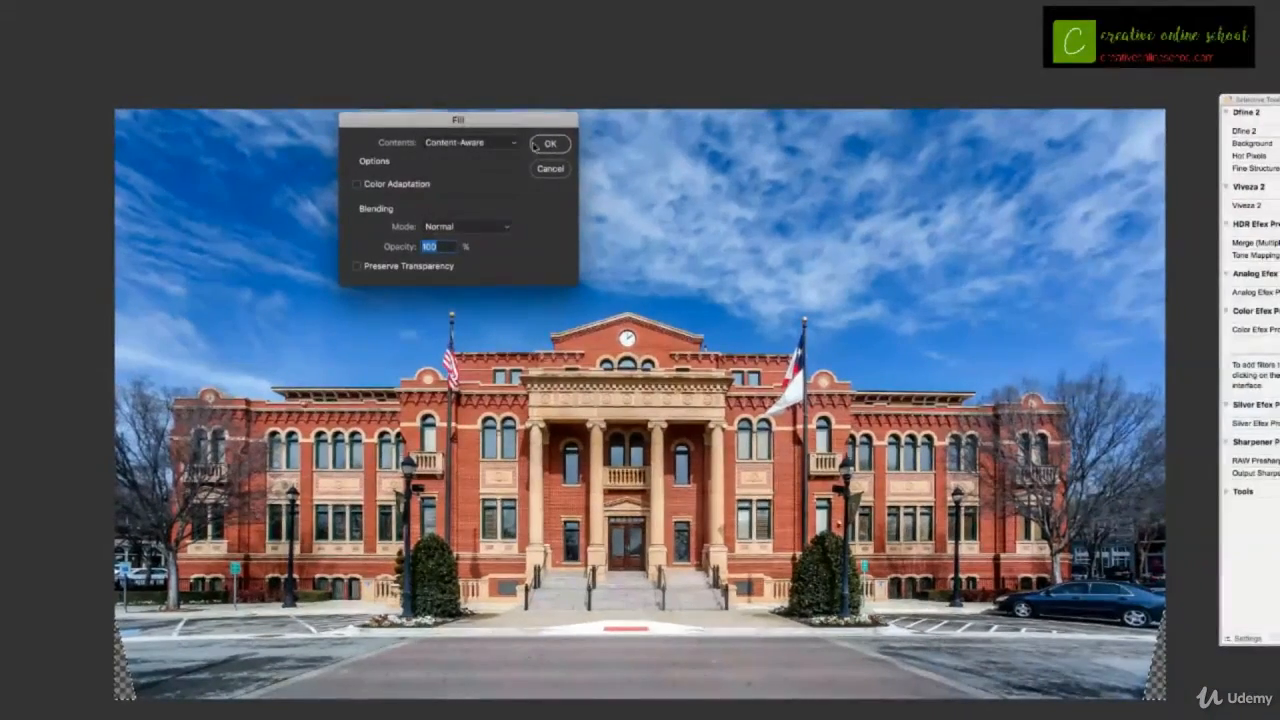
click(548, 144)
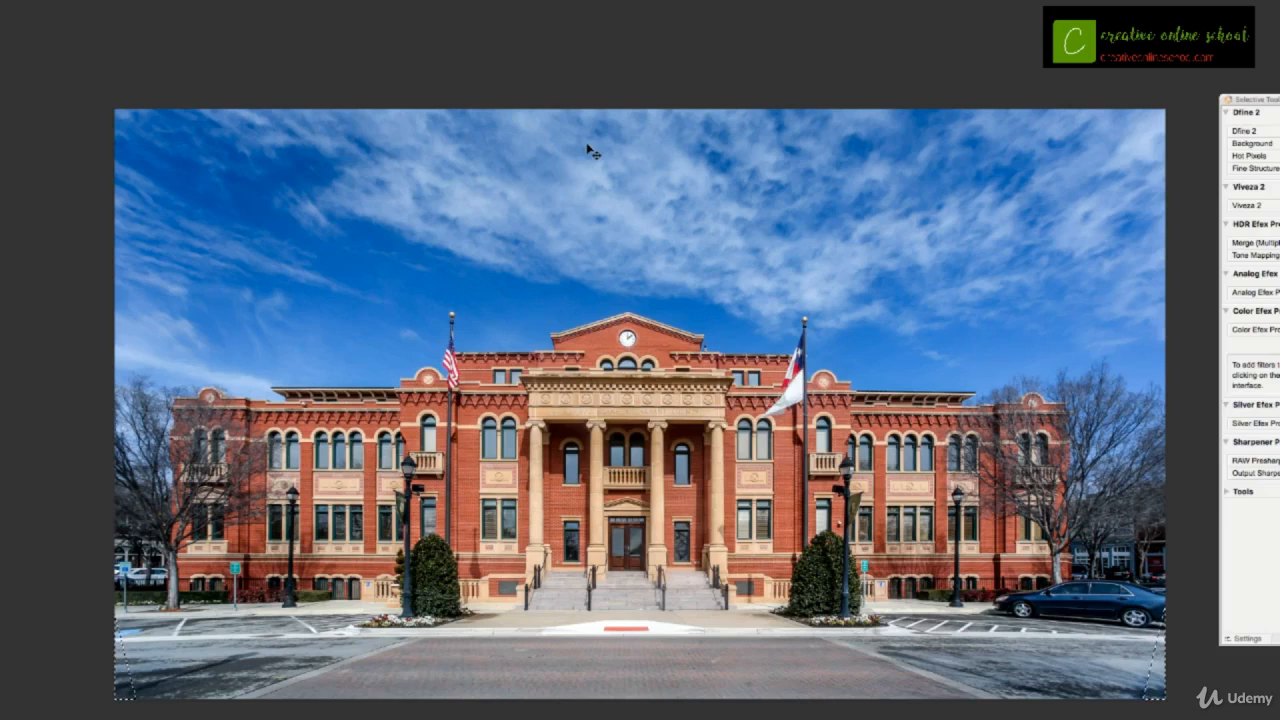
key(ctrl+d)
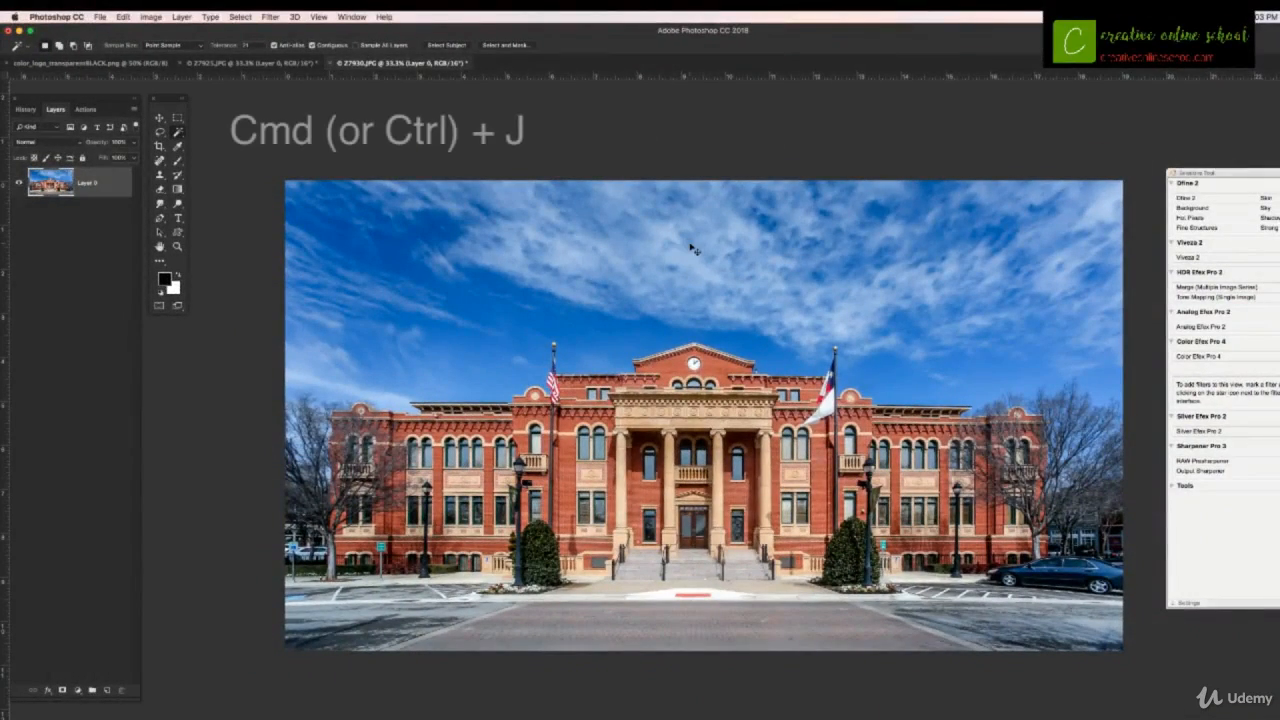
Duplicate the photo layer and apply a High Pass filter with a 0.8-pixel radius to the copy.
key(super+j)
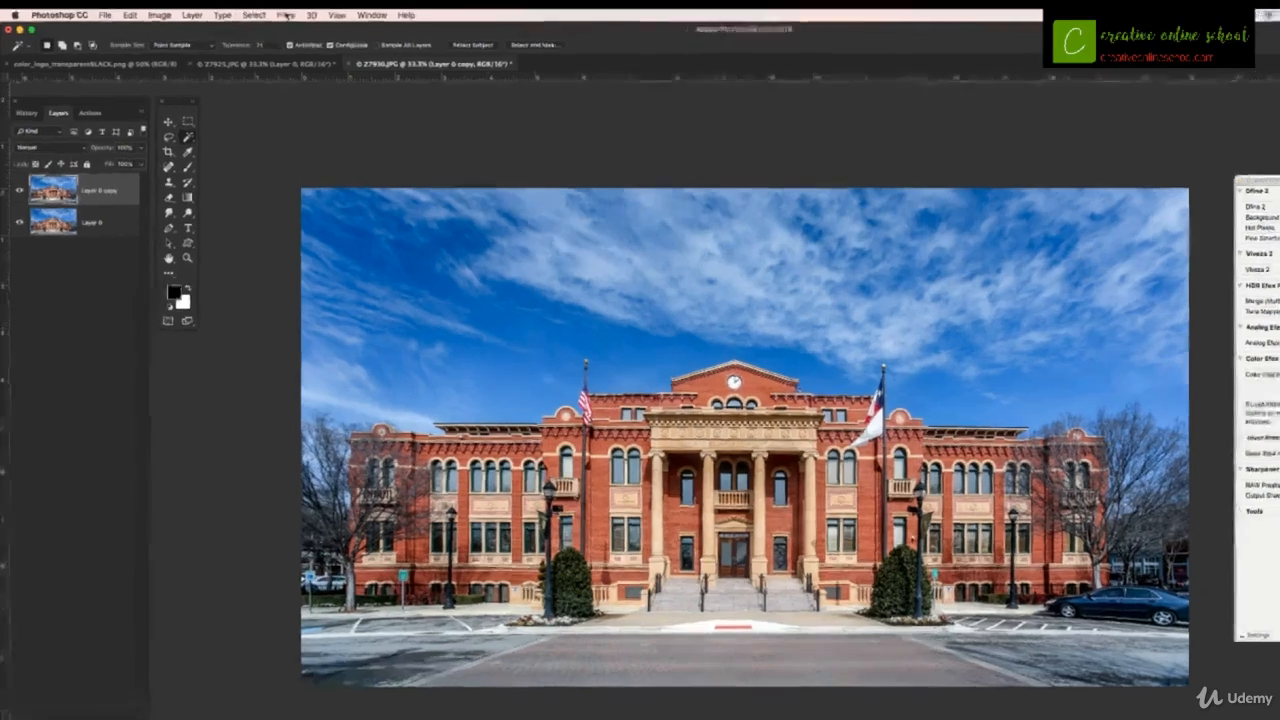
click(270, 16)
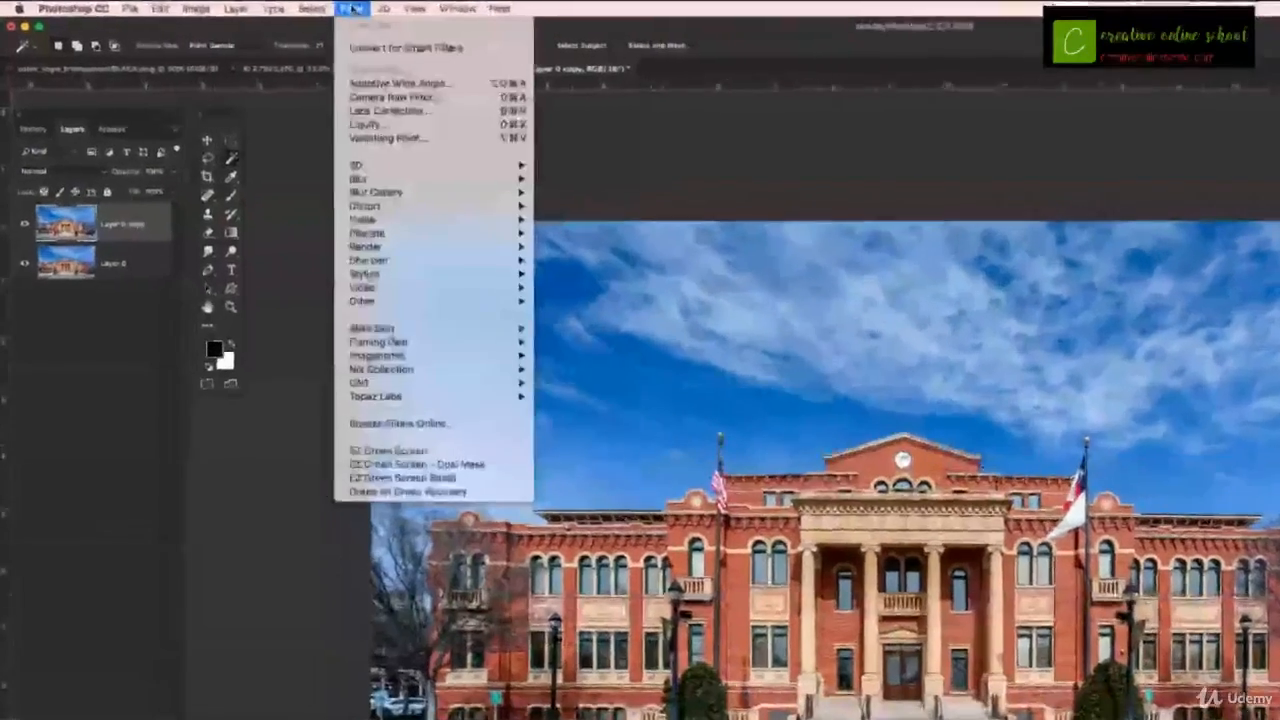
mouse_move(415, 312)
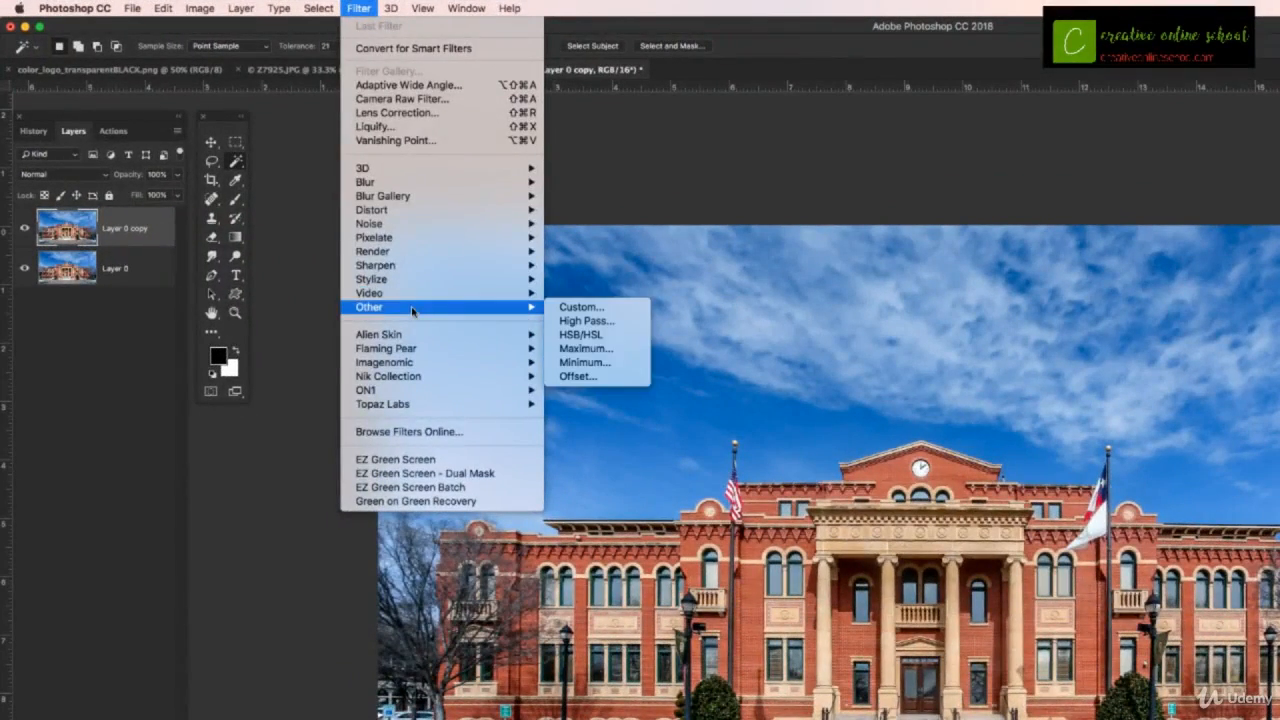
click(601, 322)
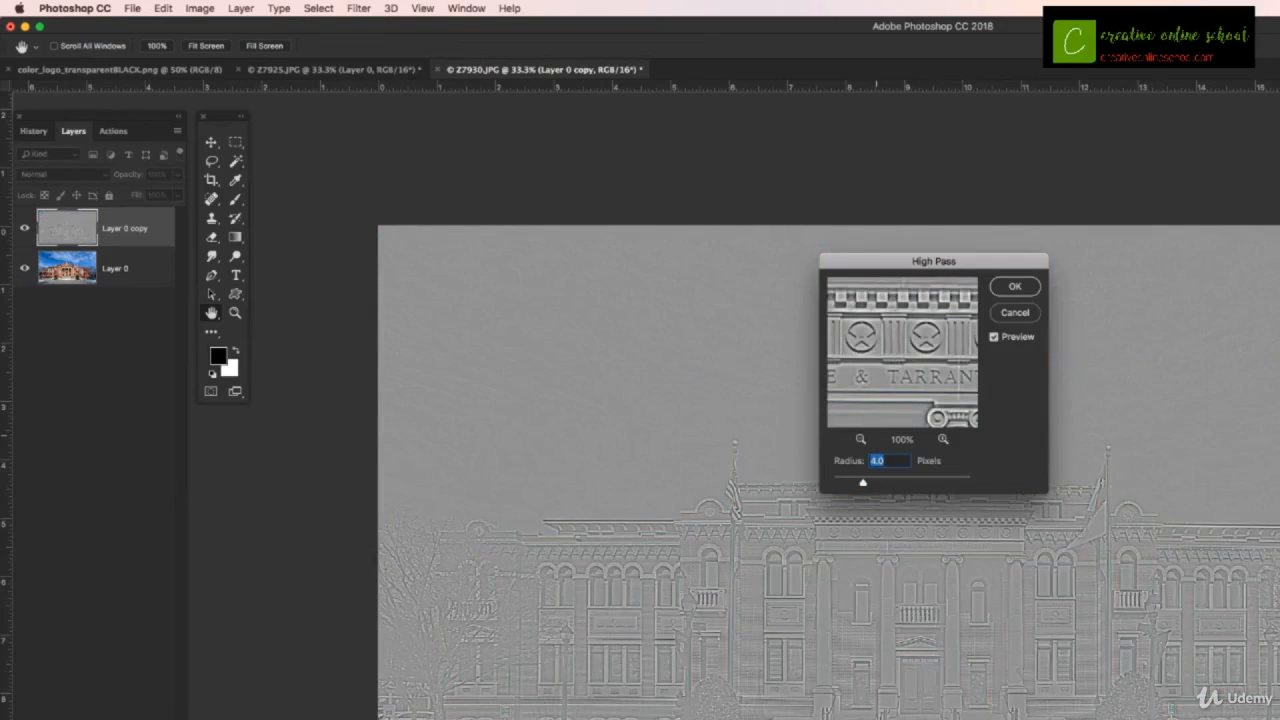
drag(865, 486, 838, 486)
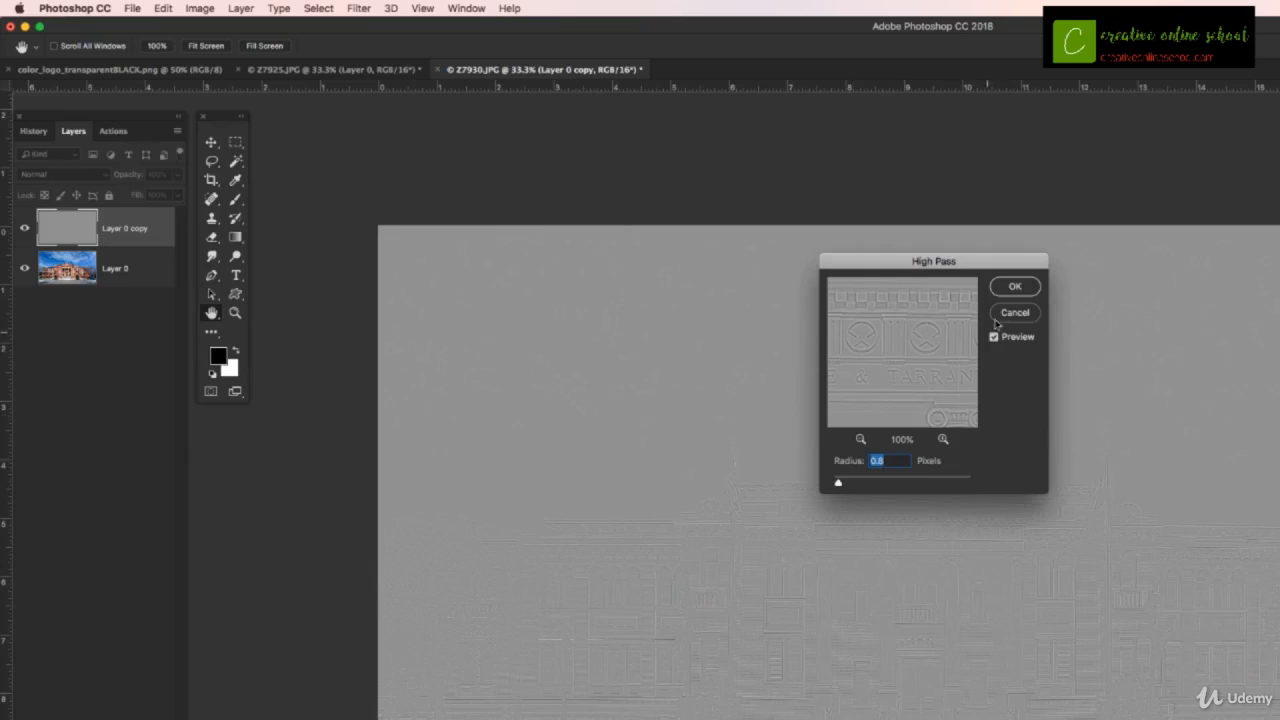
click(1010, 287)
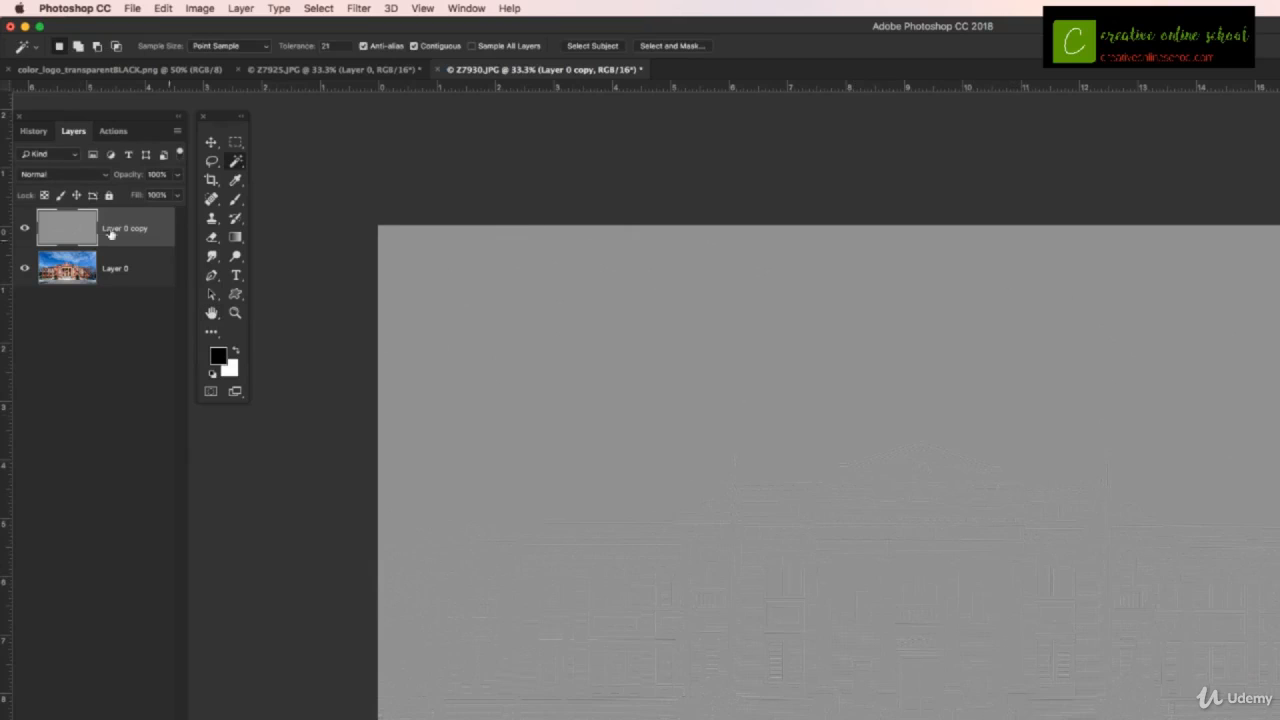
Blend the High Pass layer in Hard Light mode and compare the photo with the layer hidden and shown.
click(42, 175)
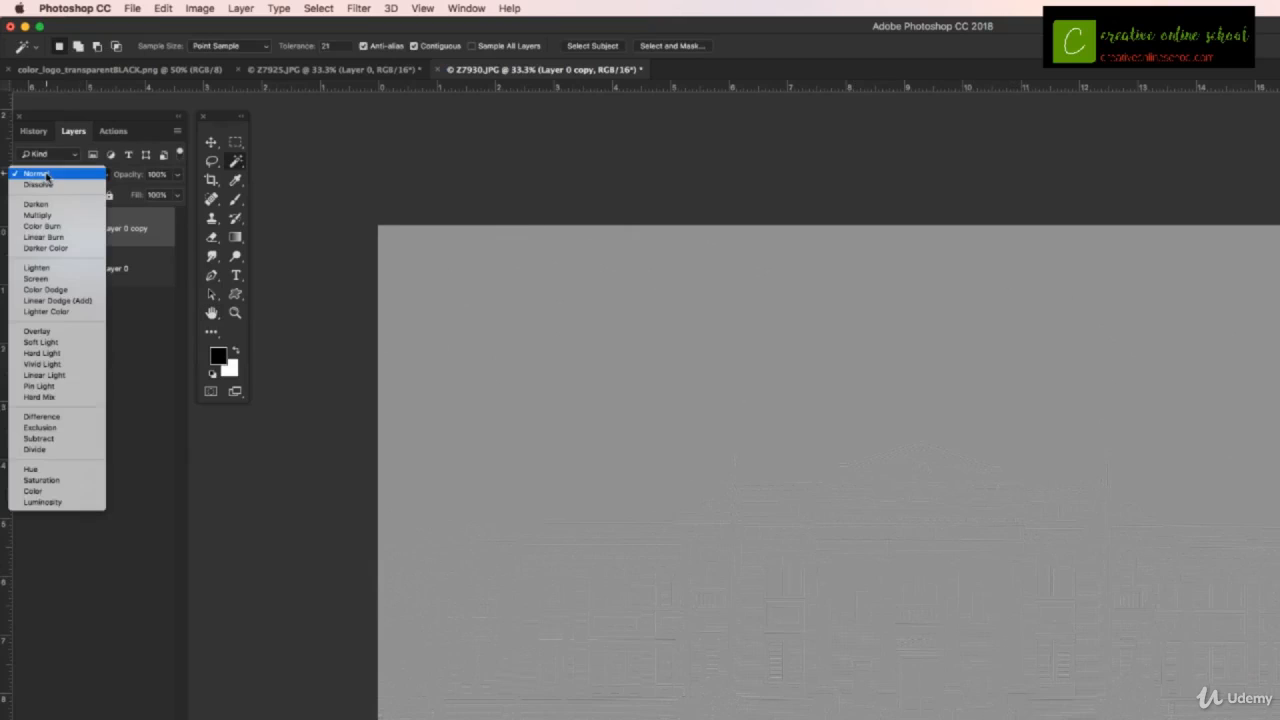
click(50, 352)
key(super+plus)
key(super+plus)
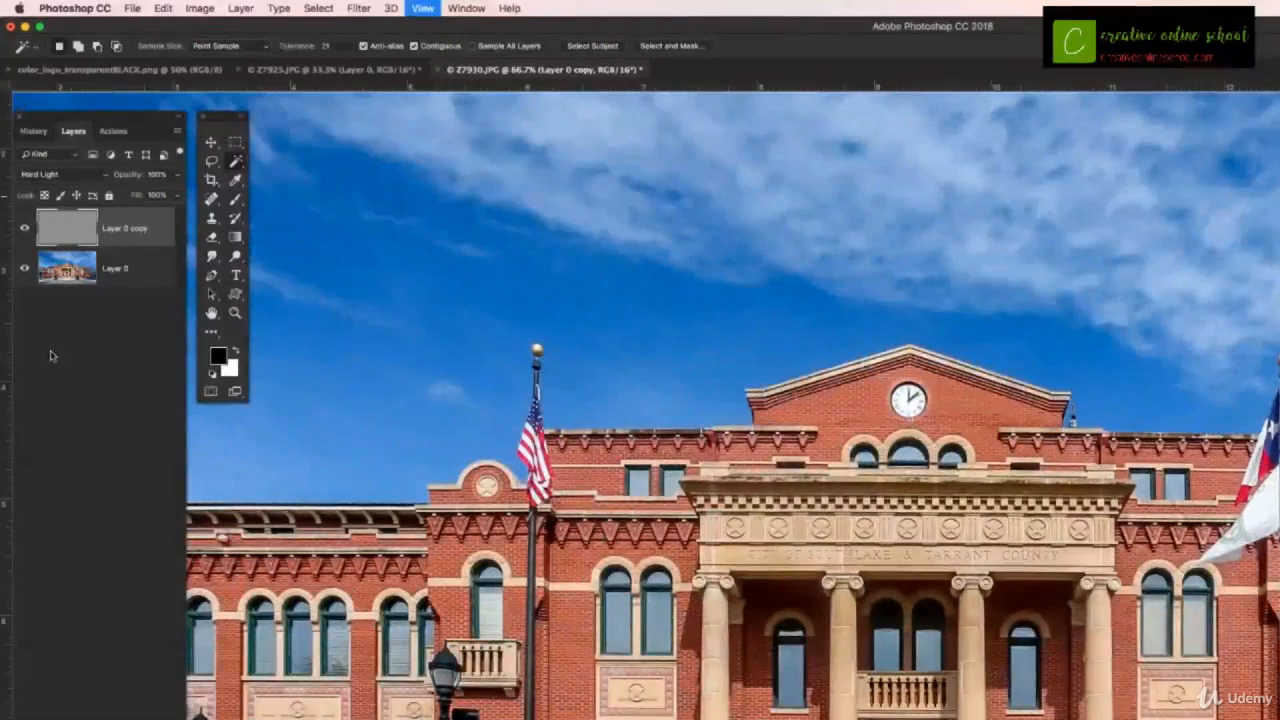
click(24, 230)
click(24, 230)
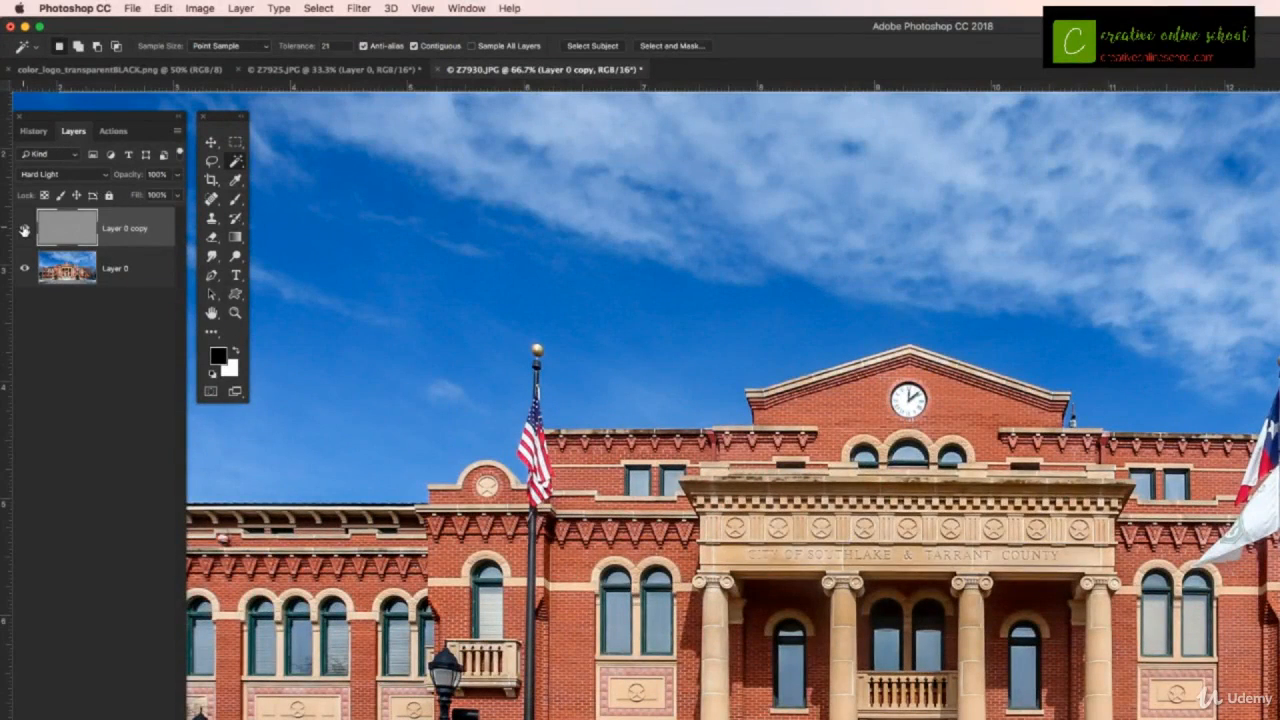
Flatten the sharpened layer and the original photo layer into a single background.
key(super+minus)
key(super+minus)
click(241, 8)
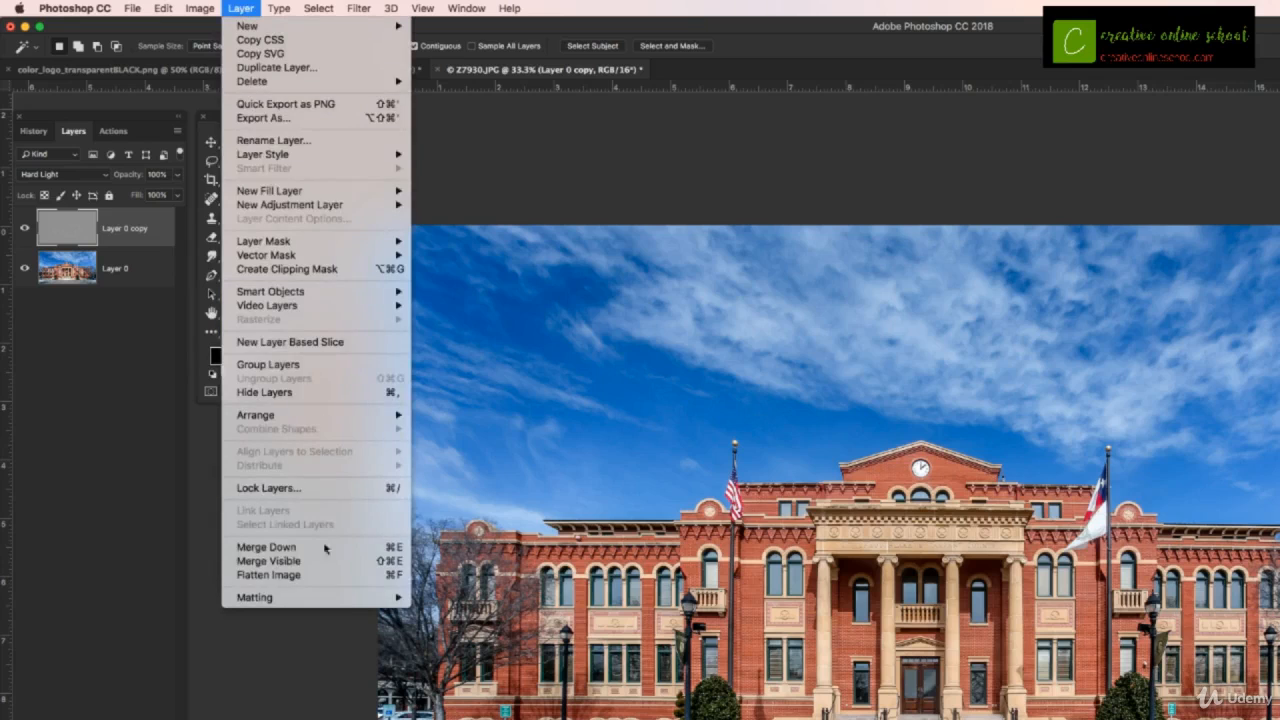
click(320, 577)
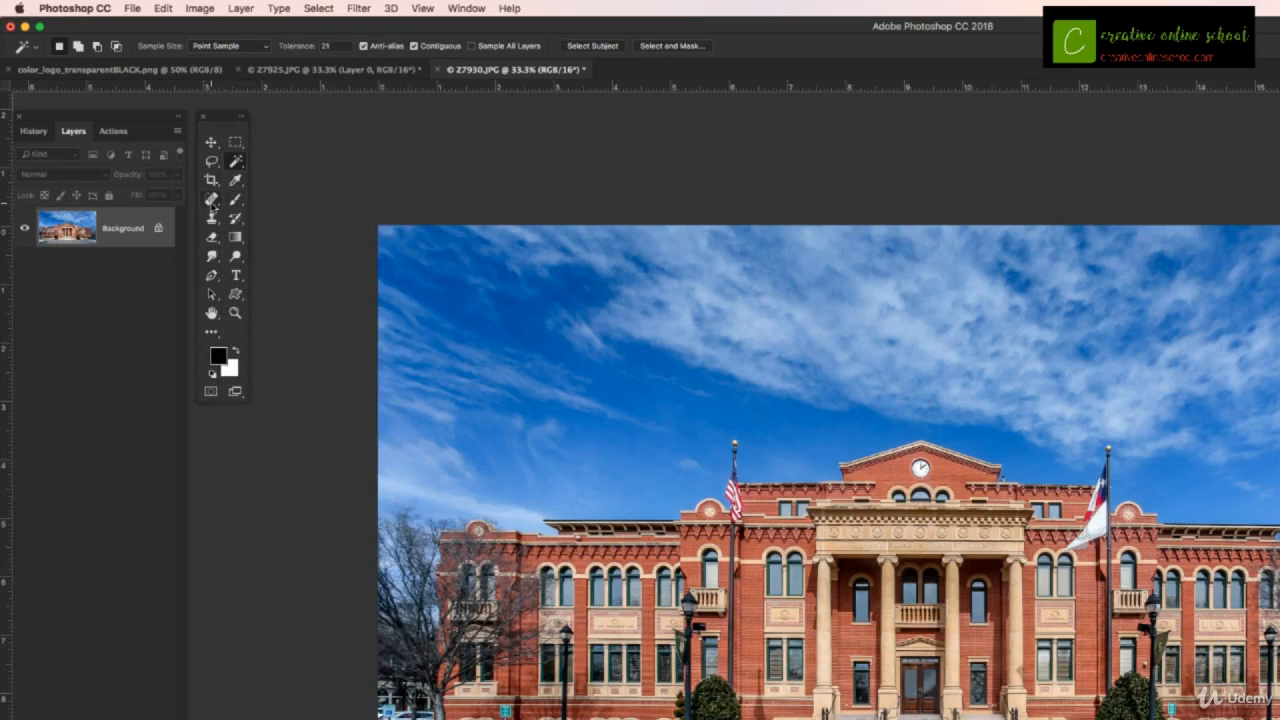
Choose the Spot Healing Brush for cleaning up the flattened photo and save it back to Lightroom.
click(211, 199)
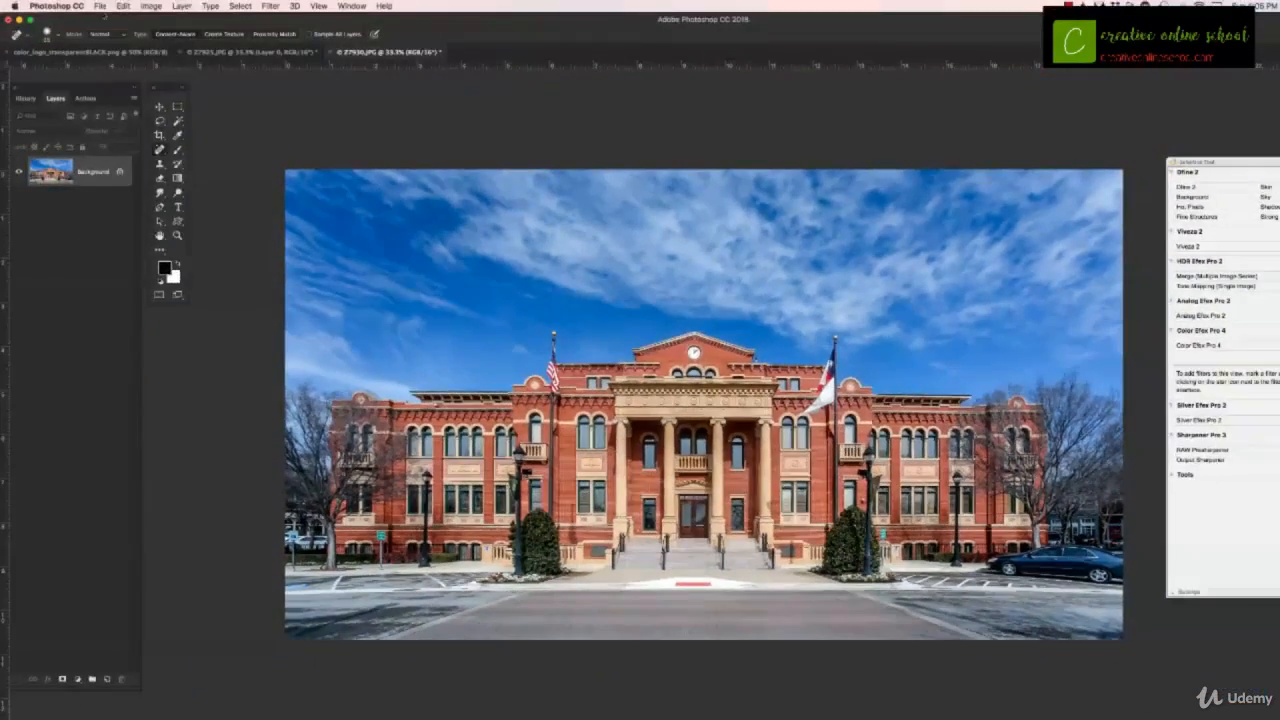
click(100, 6)
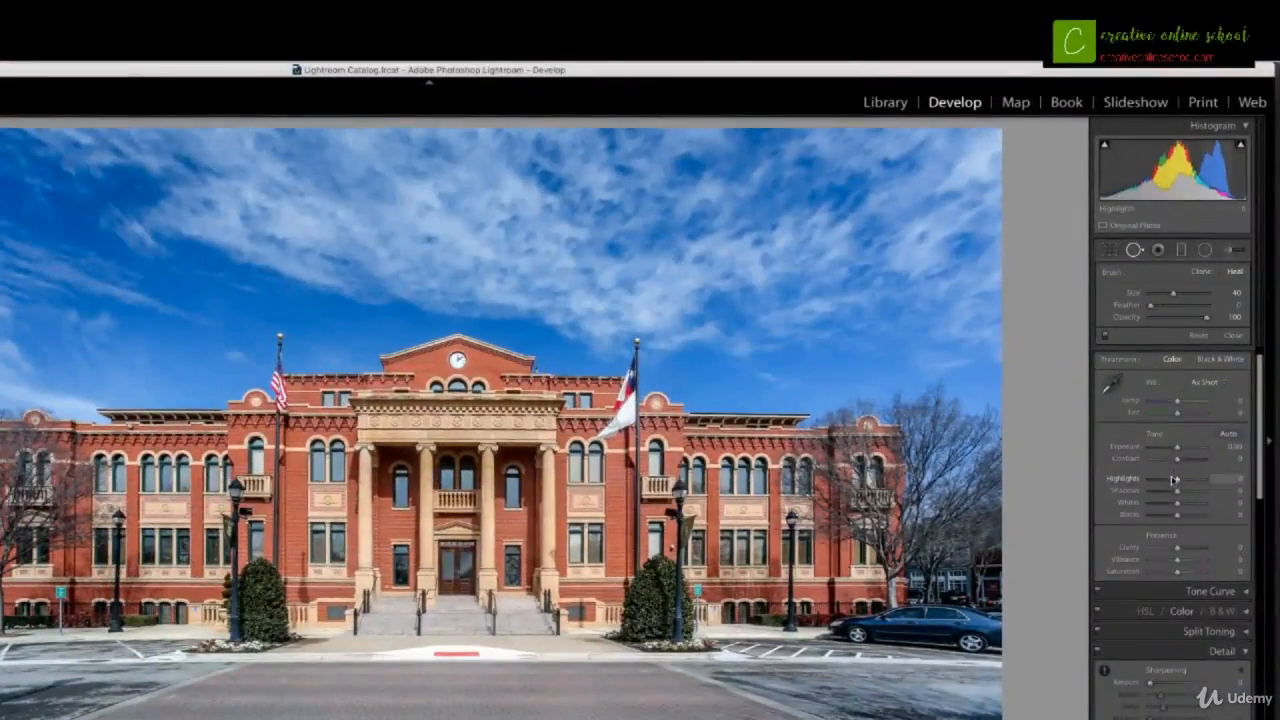
Set the frontal photo's Highlights to -100, Shadows to +100, Whites to +34, Blacks to -1 and Clarity to +12.
drag(1180, 488, 1138, 486)
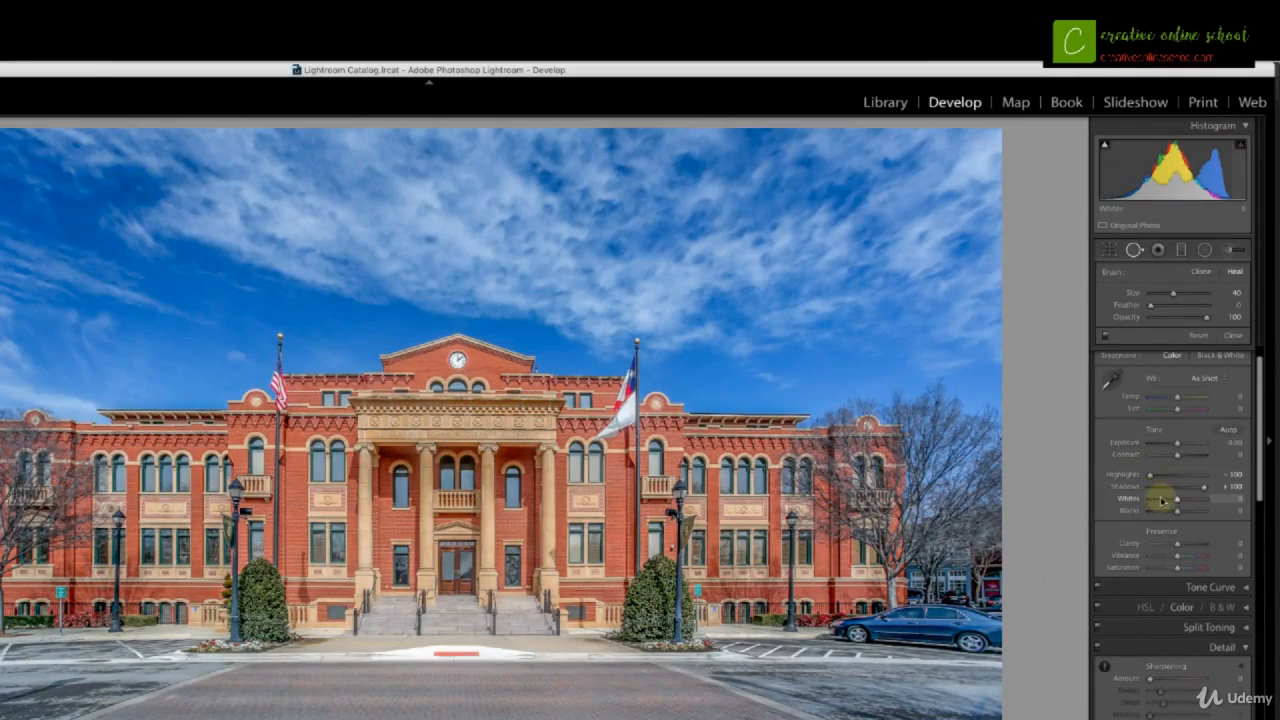
key(alt)
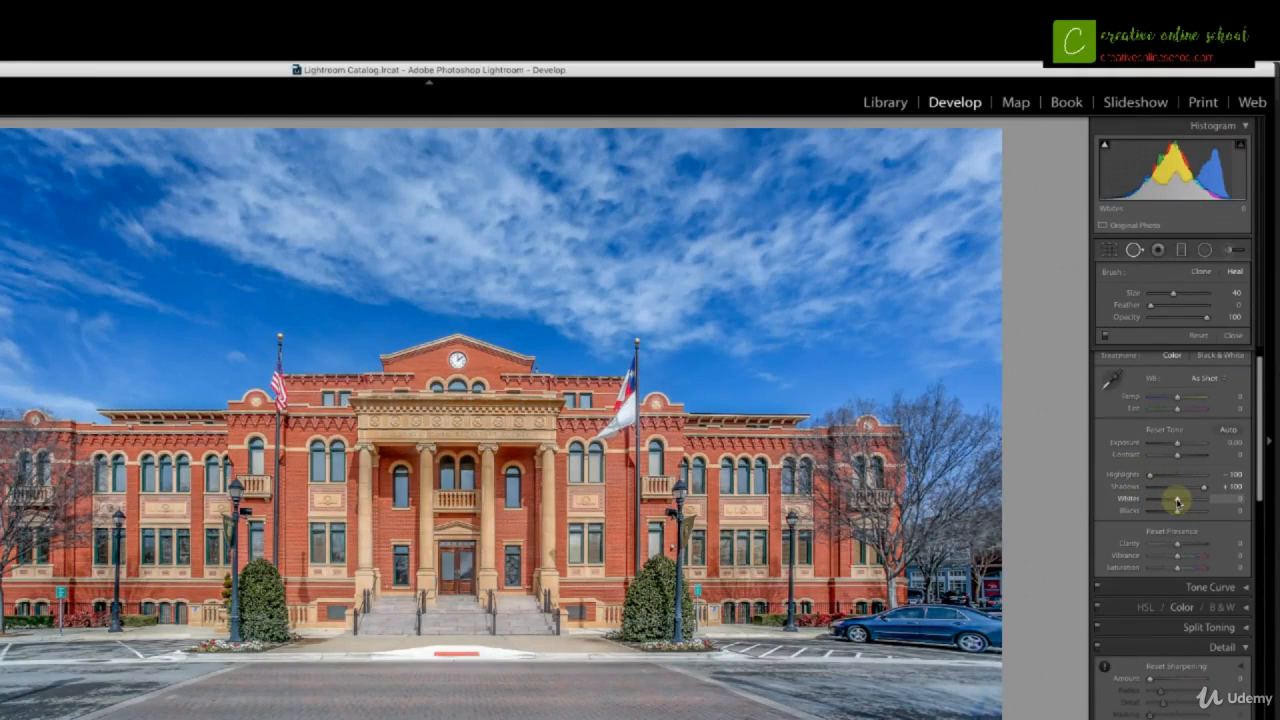
drag(1177, 500, 1183, 546)
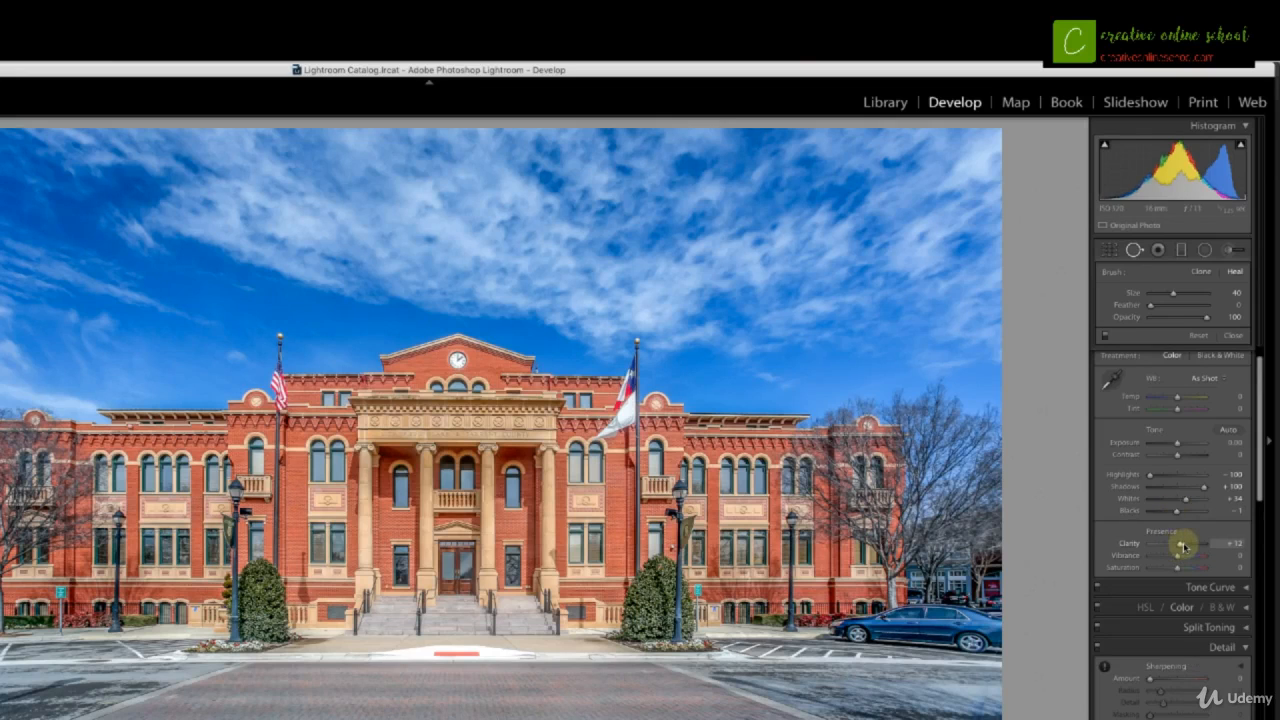
Add a post-crop vignette with an amount of -17 and the Paint Overlay style.
scroll(1176, 560, down, 10)
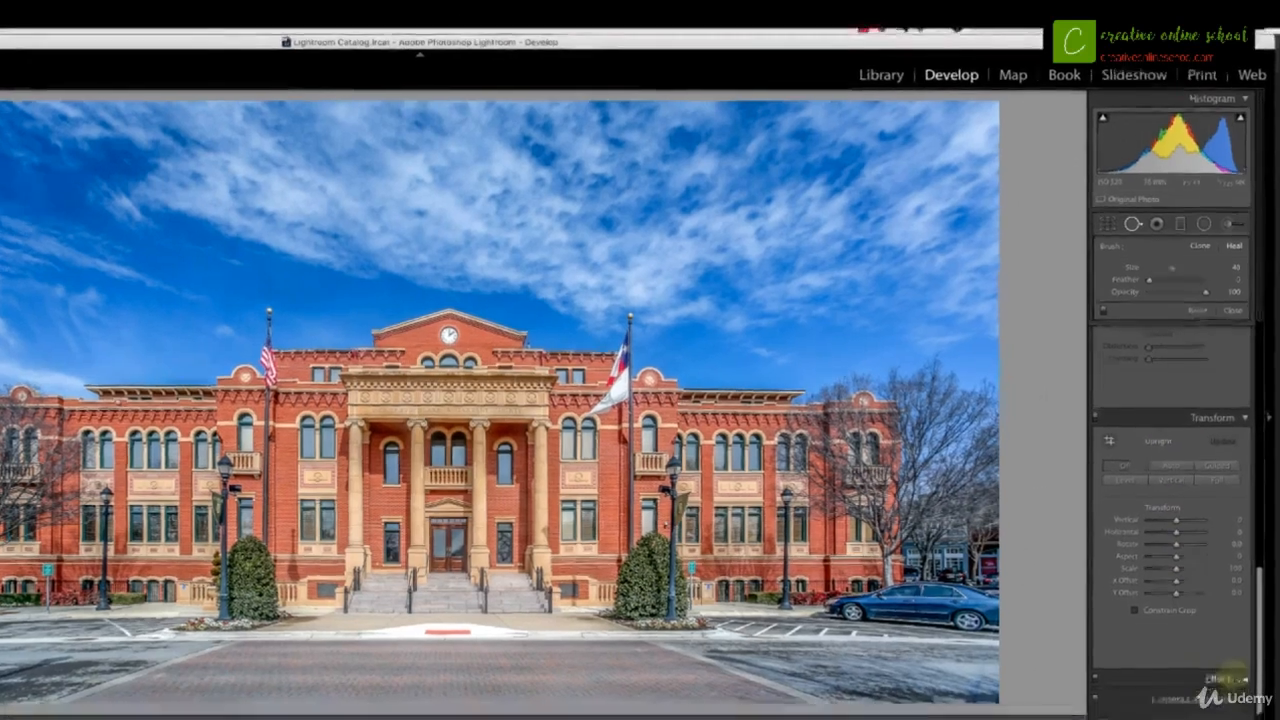
scroll(1232, 672, down, 5)
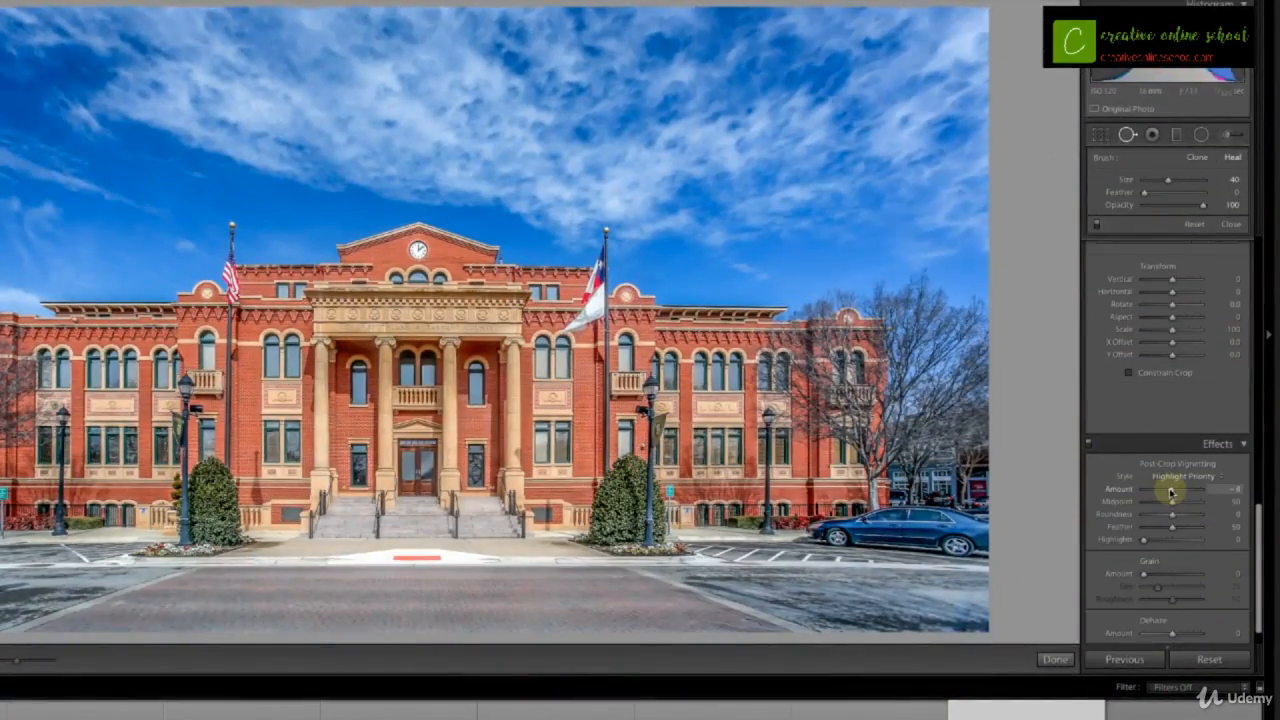
drag(1171, 492, 1168, 493)
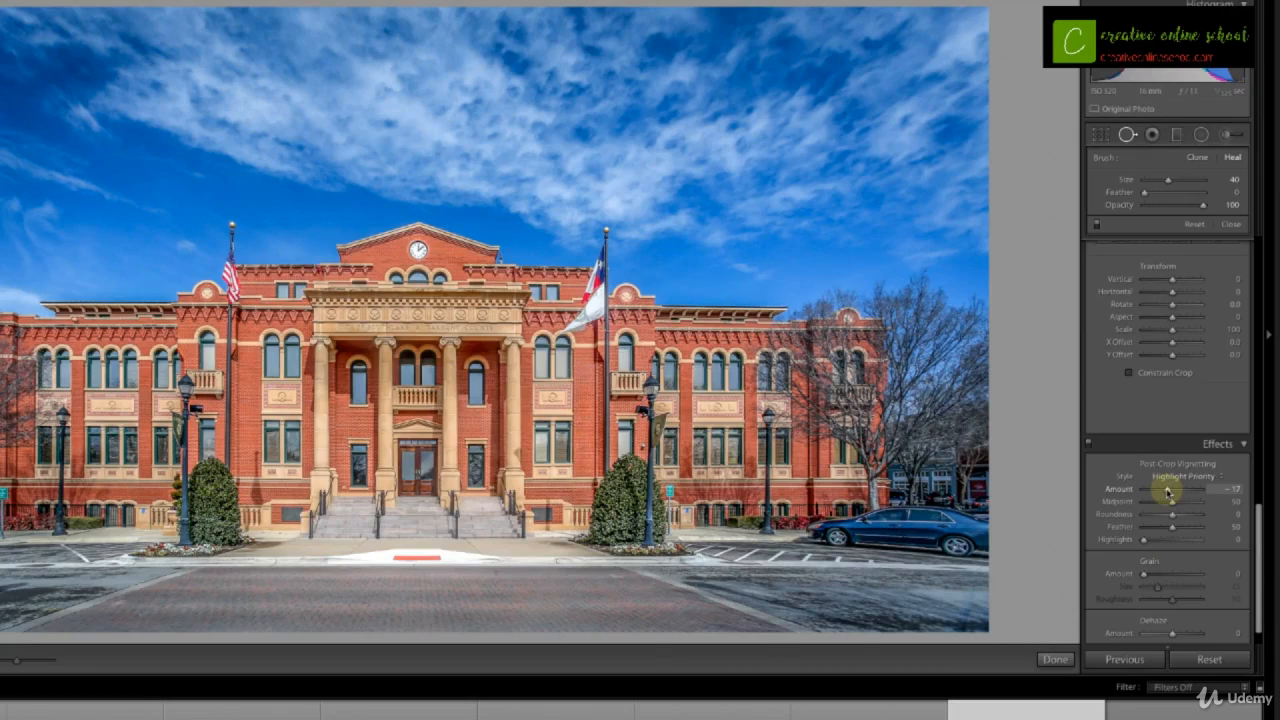
click(1184, 477)
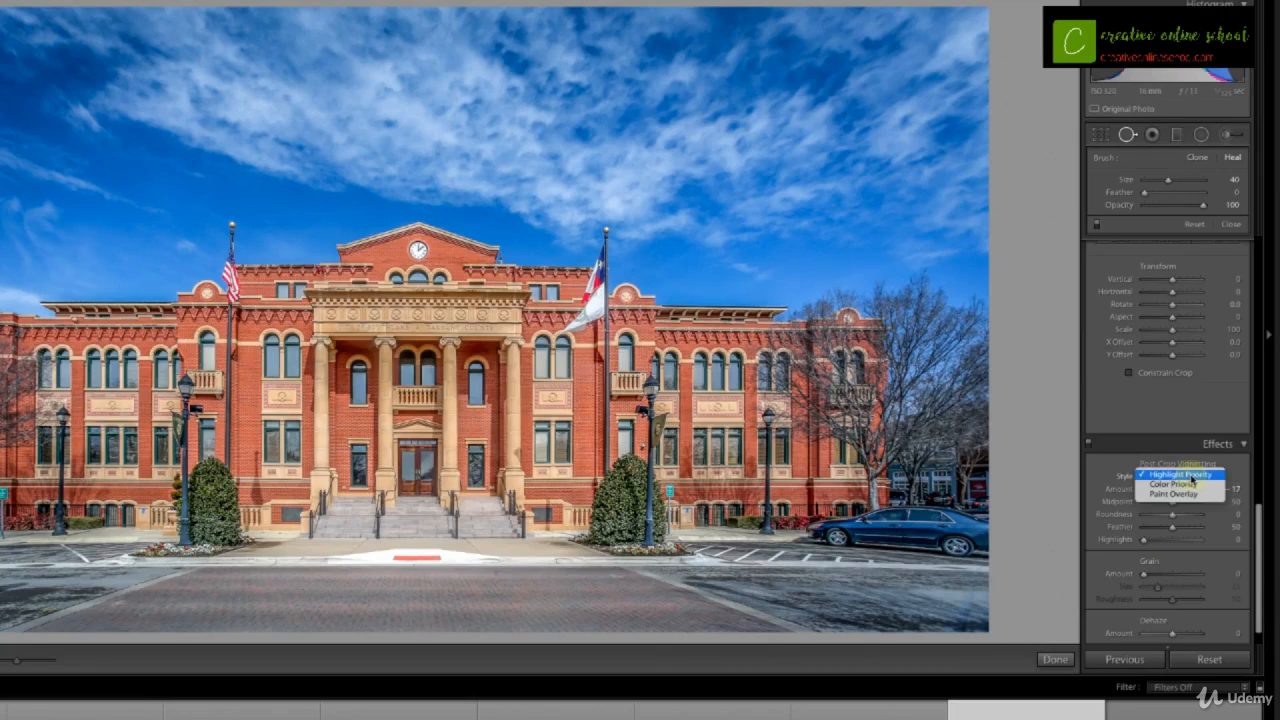
click(1188, 494)
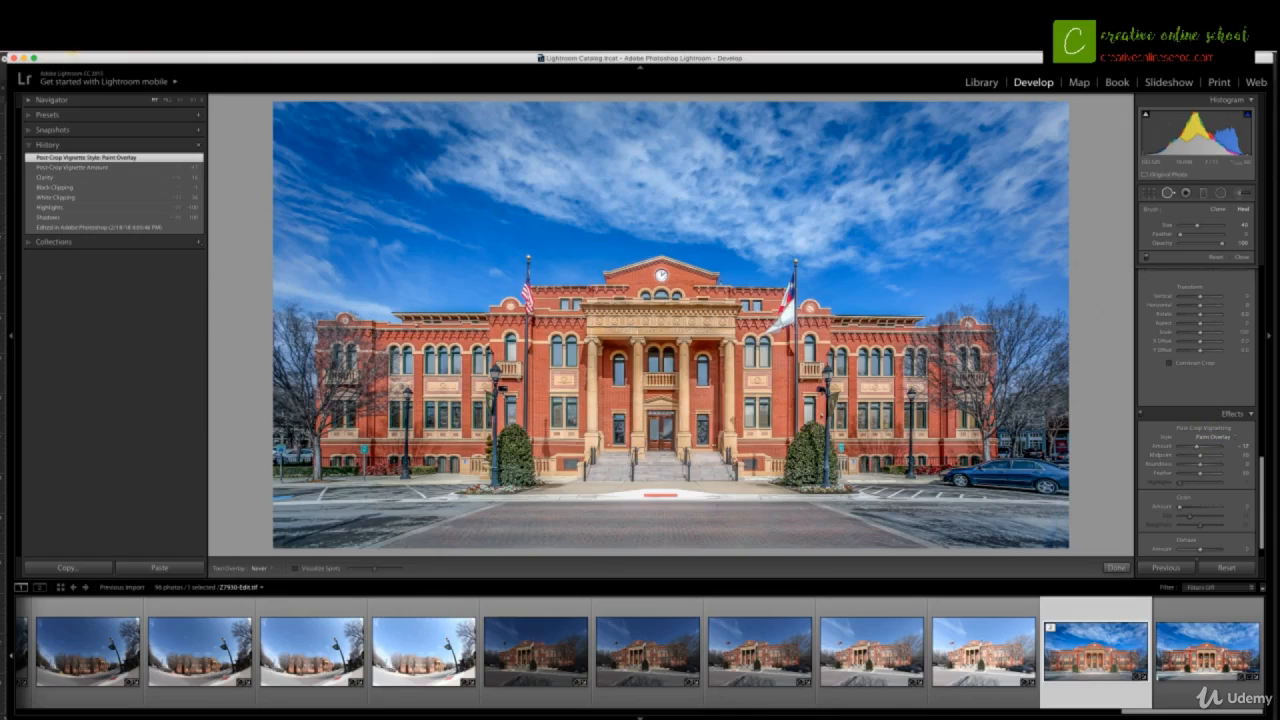
Start exporting the edited photo and browse to the BUILDING folder on the GOLD1 drive for its destination.
click(80, 45)
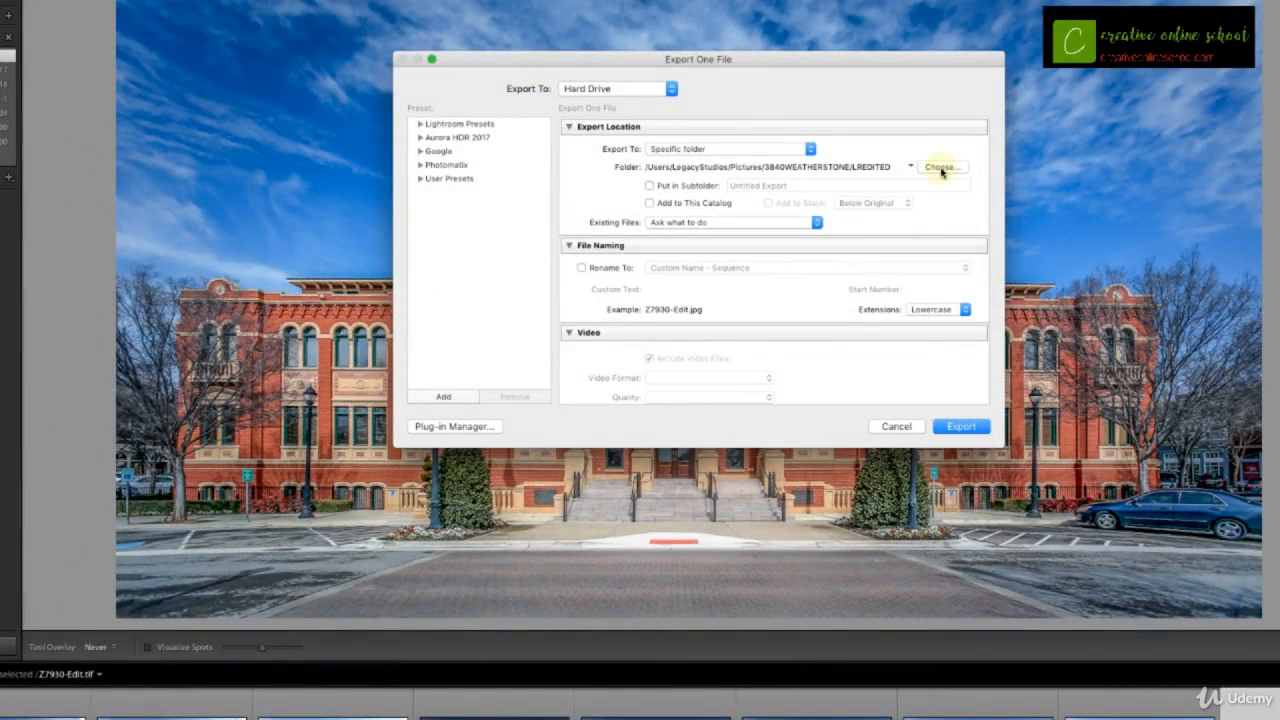
click(940, 168)
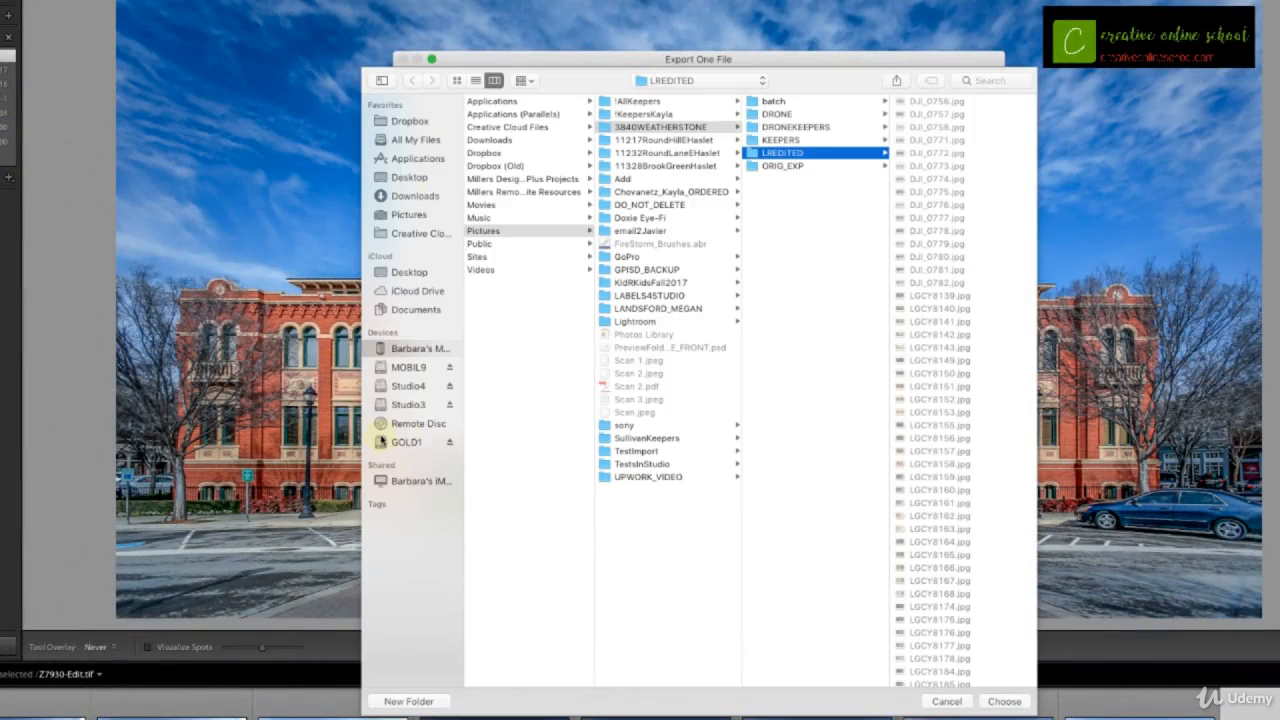
click(380, 441)
click(504, 104)
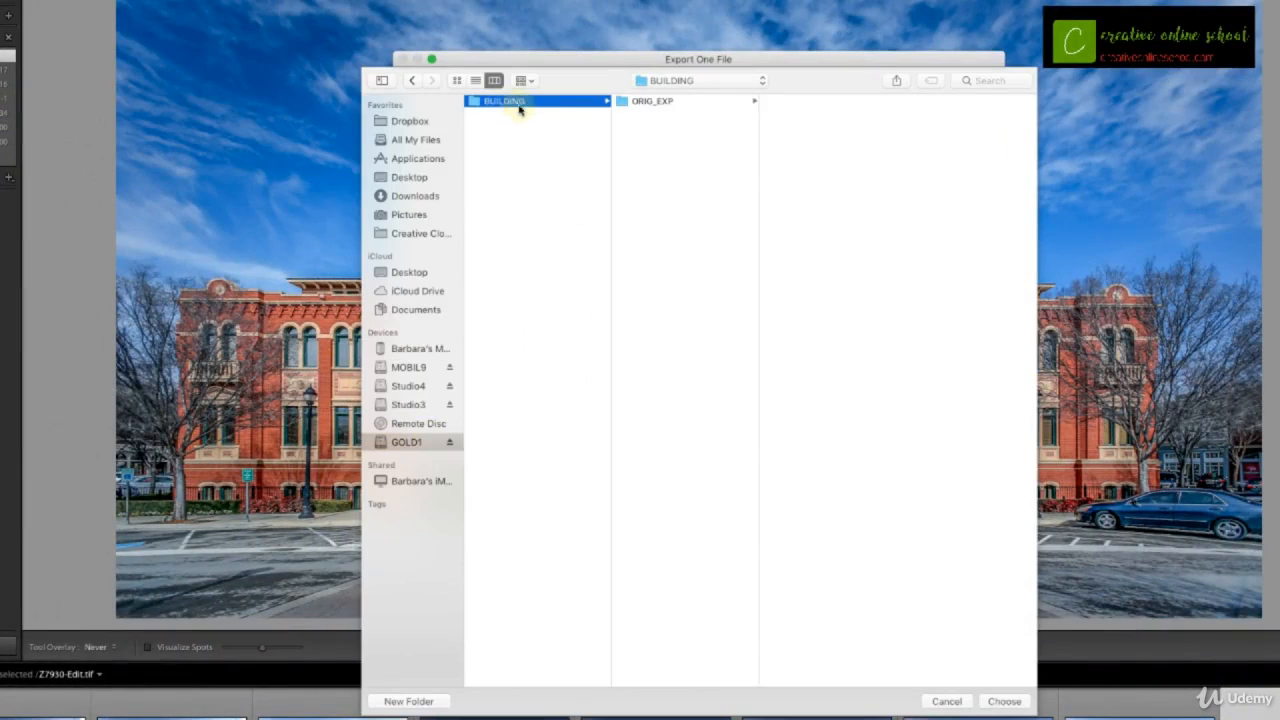
Create a folder named EDITED inside BUILDING and choose it as the export destination.
click(405, 699)
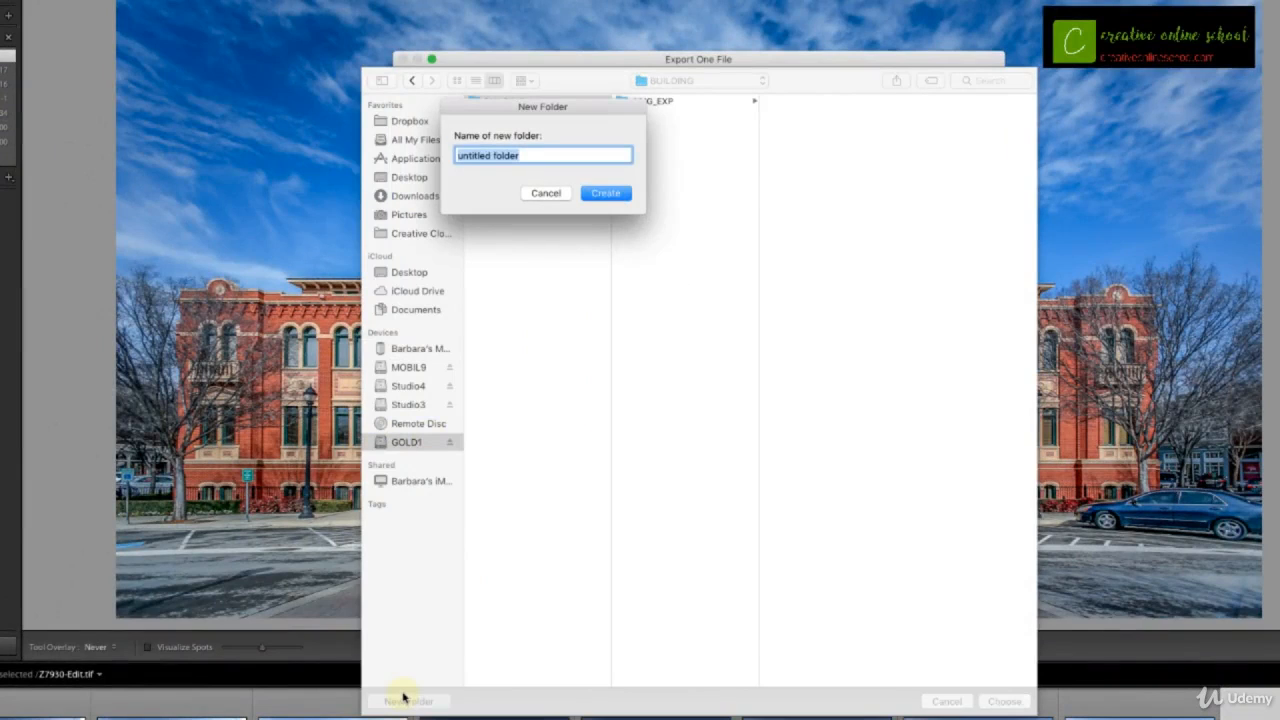
text(e)
key(BackSpace)
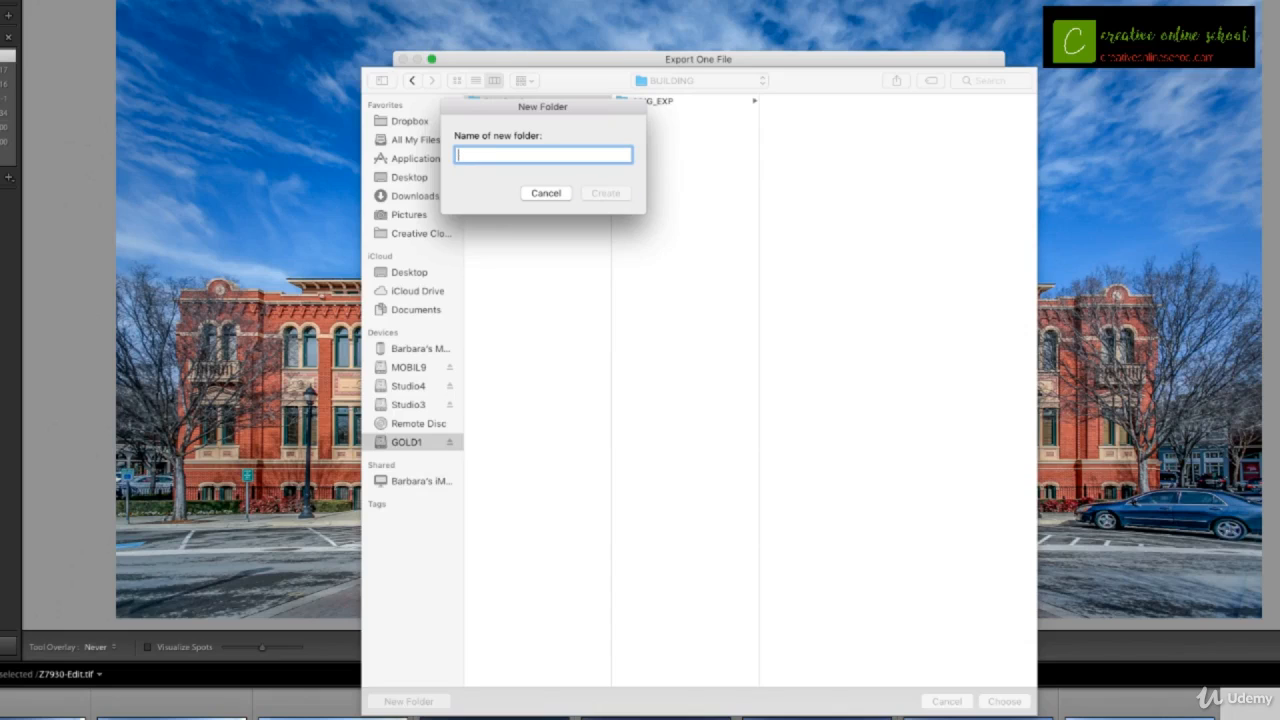
text(EDITED)
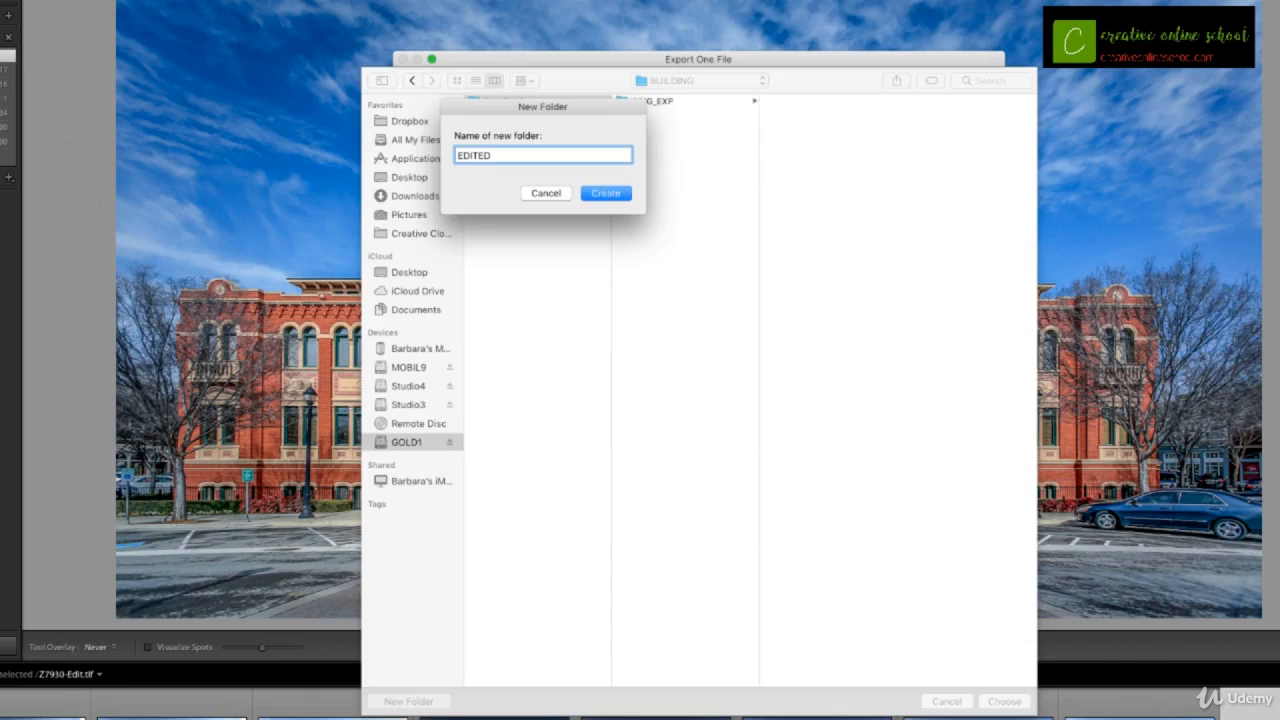
key(Return)
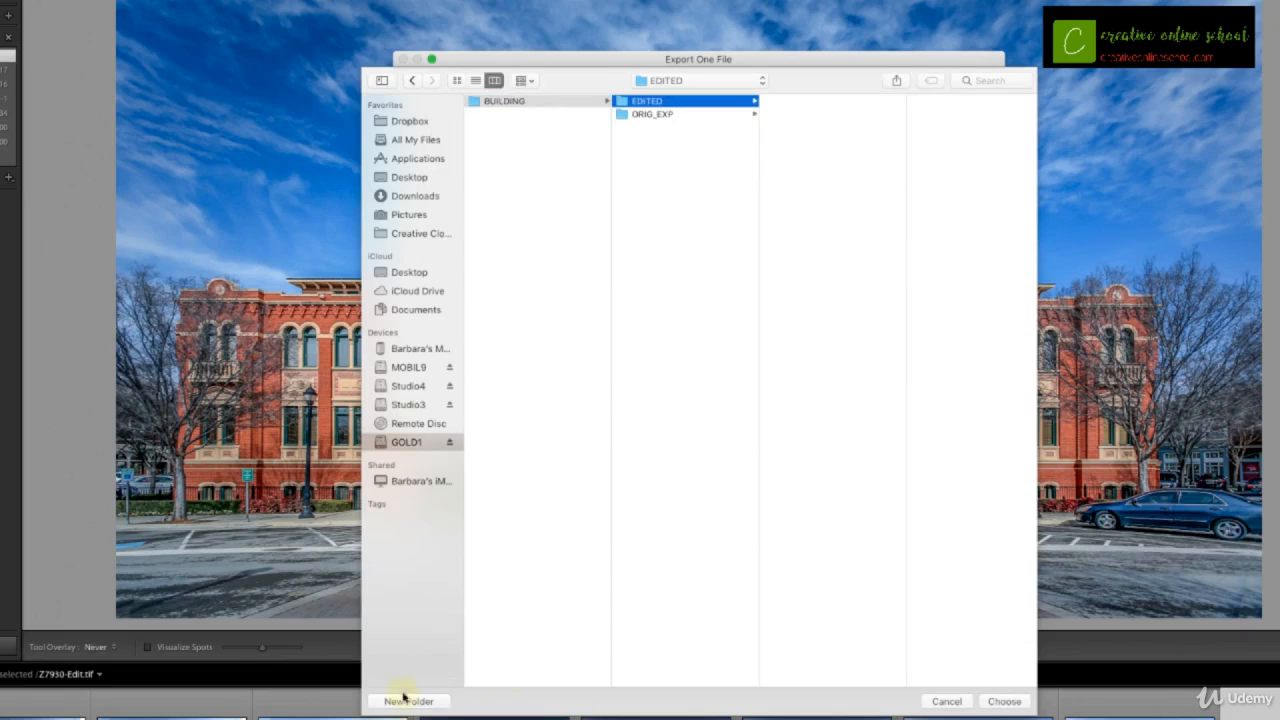
click(1003, 701)
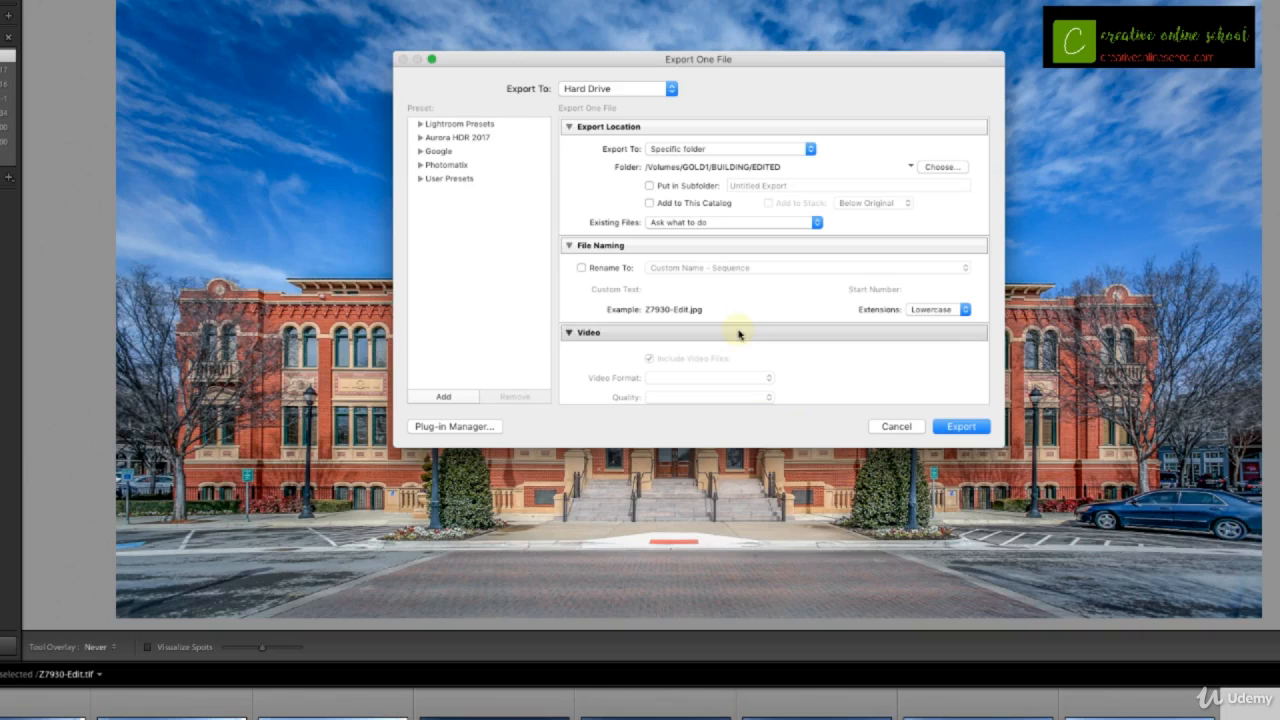
Review the remaining export settings and export the photo as an sRGB JPEG at quality 100 and 200 pixels per inch.
scroll(739, 335, down, 5)
scroll(739, 335, down, 5)
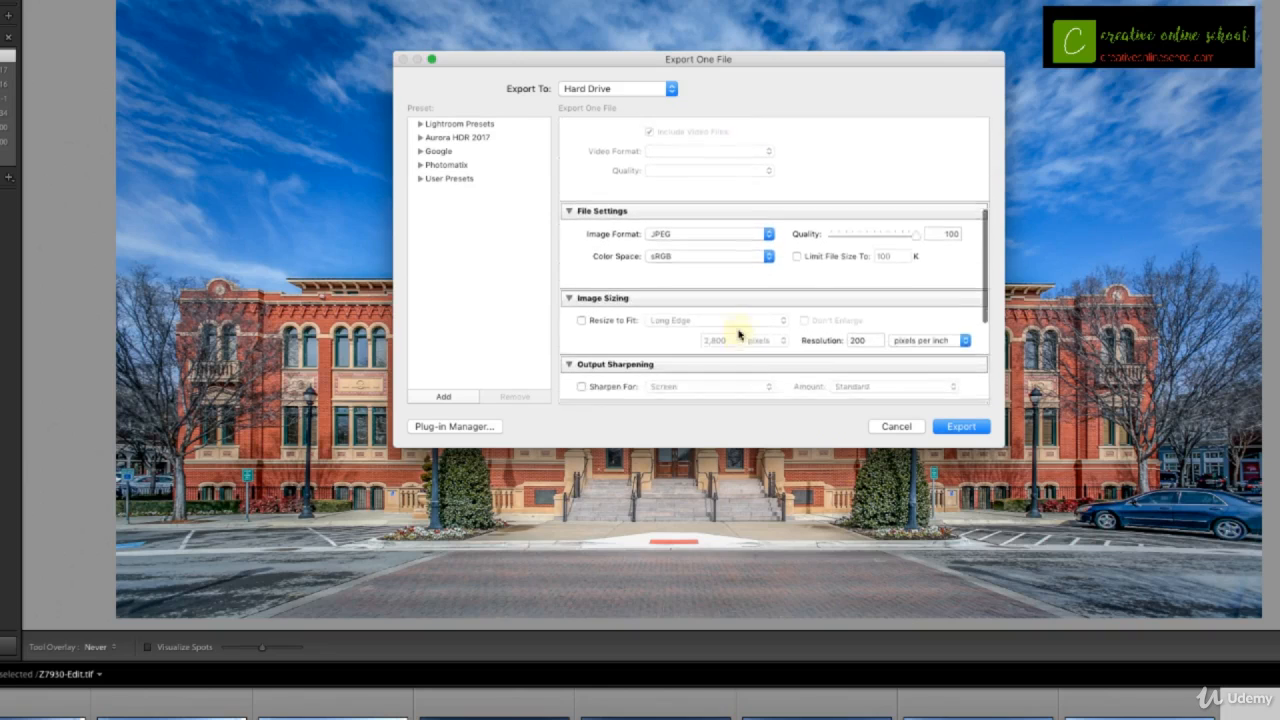
scroll(740, 334, down, 5)
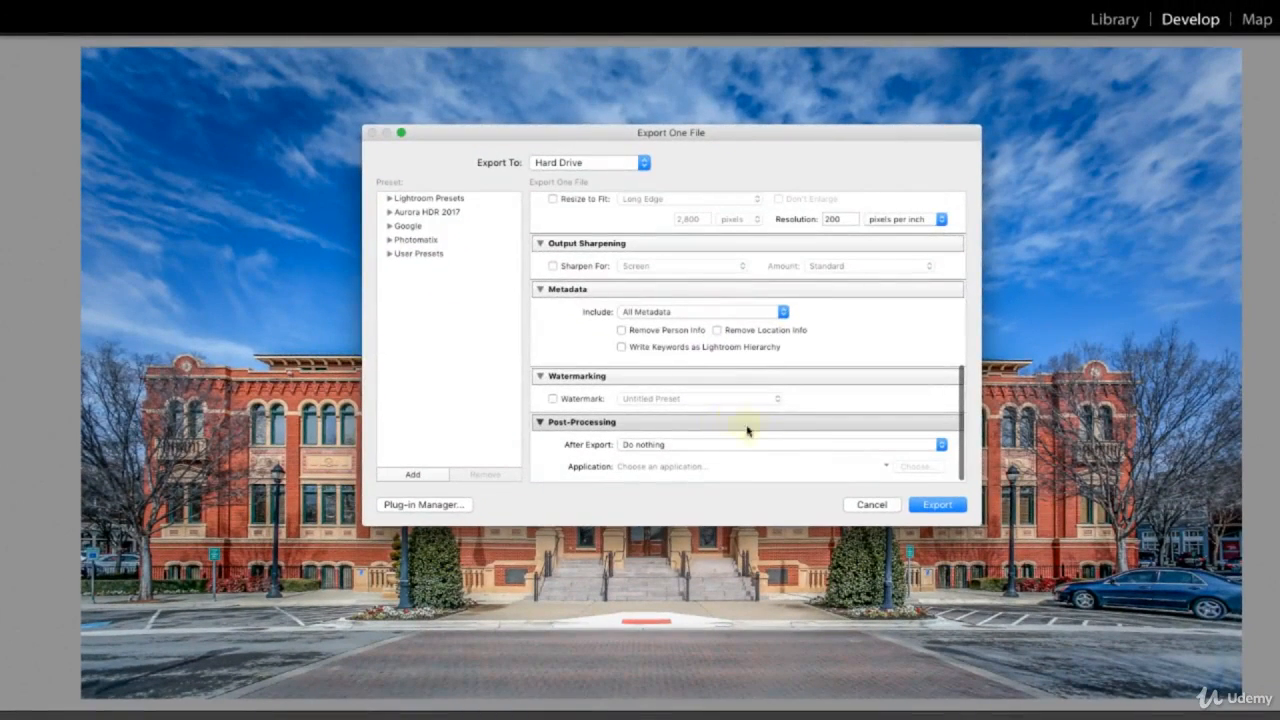
click(925, 500)
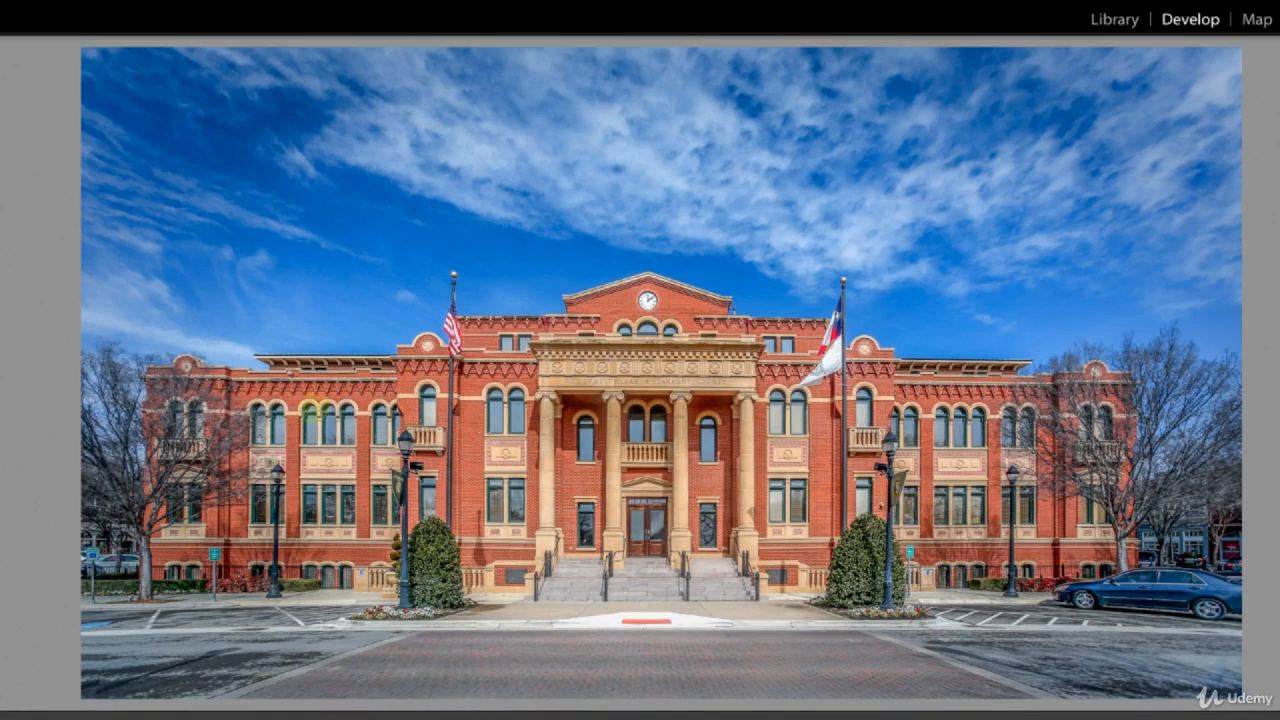
Compare the building photo before and after the edits in the Develop view.
key(backslash)
key(backslash)
key(backslash)
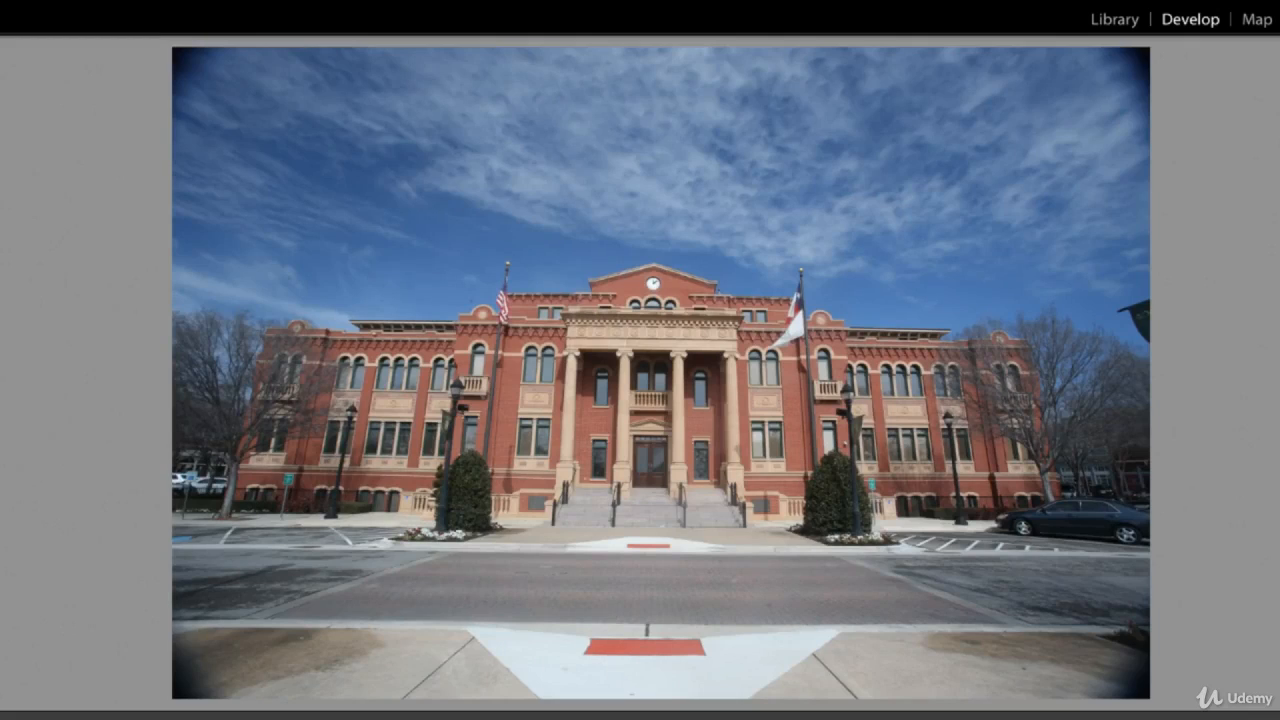
key(backslash)
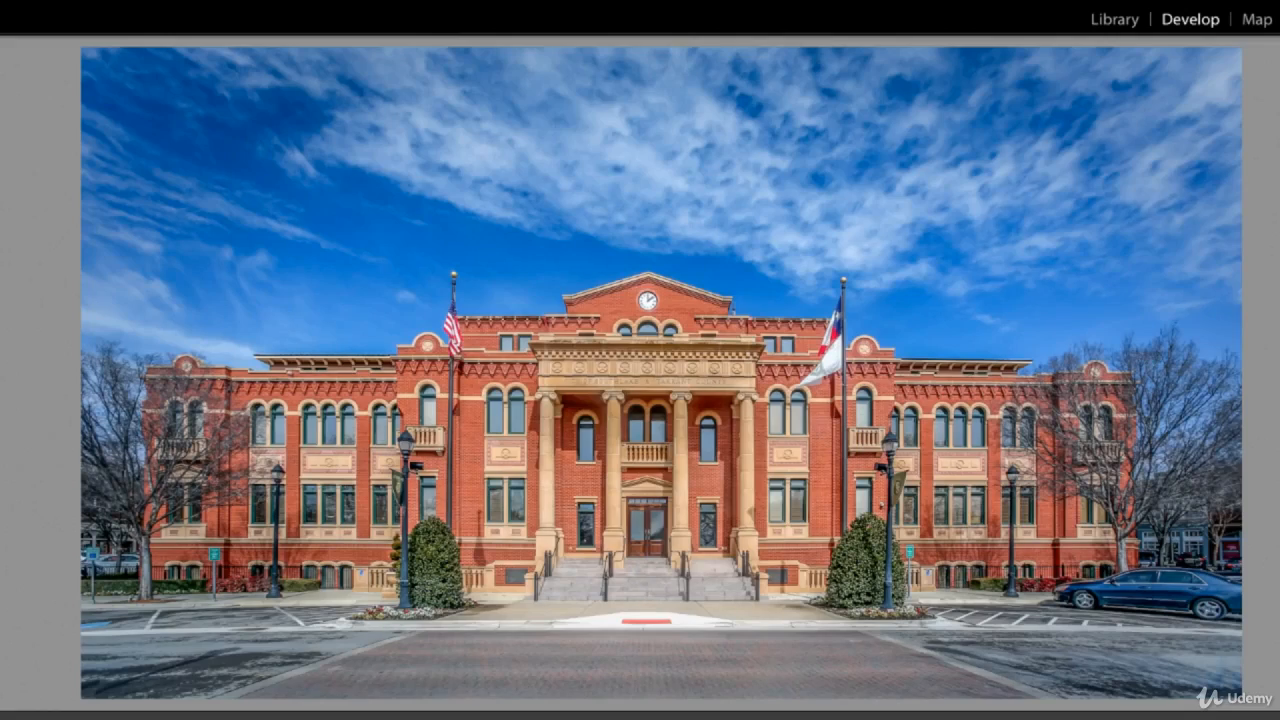